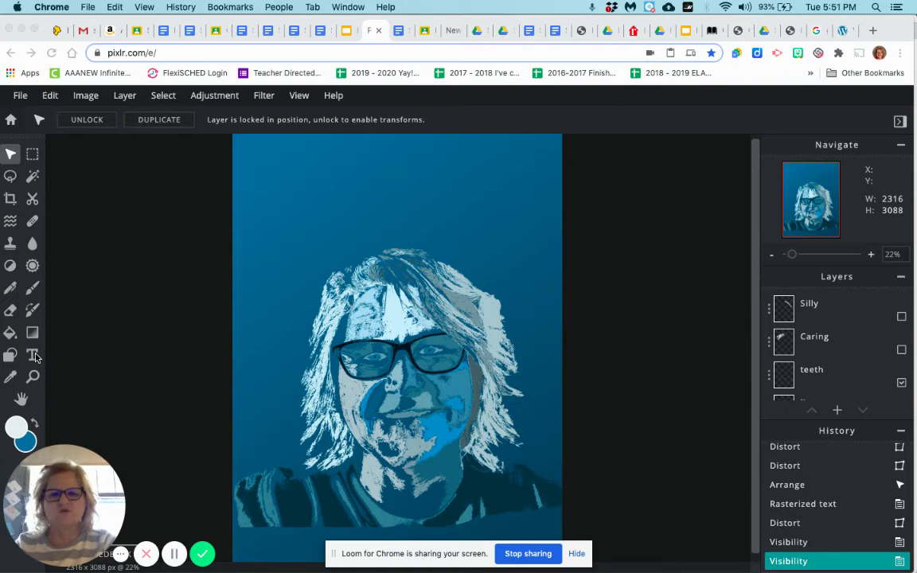
Step: Add a new text layer with placeholder text to the portrait image
left_click(36, 355)
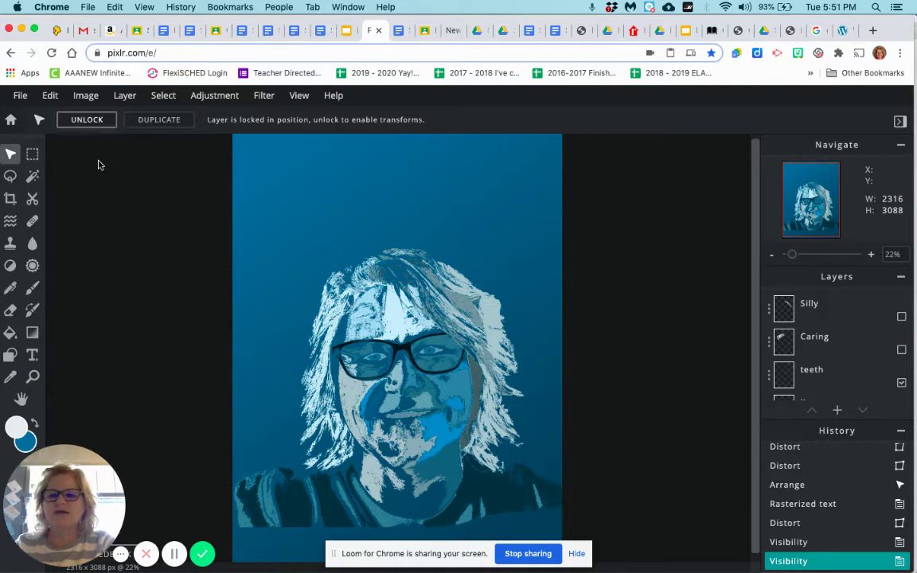
left_click(31, 356)
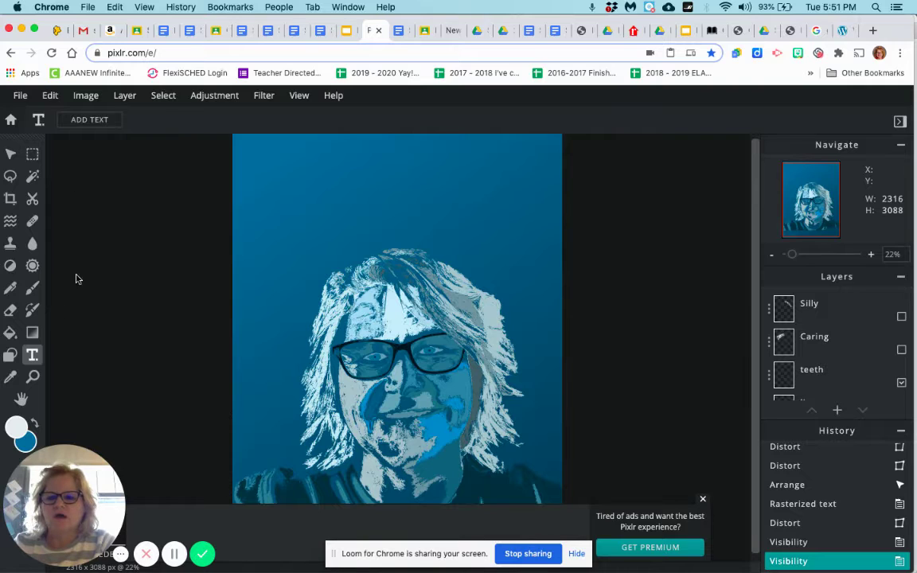
left_click(95, 122)
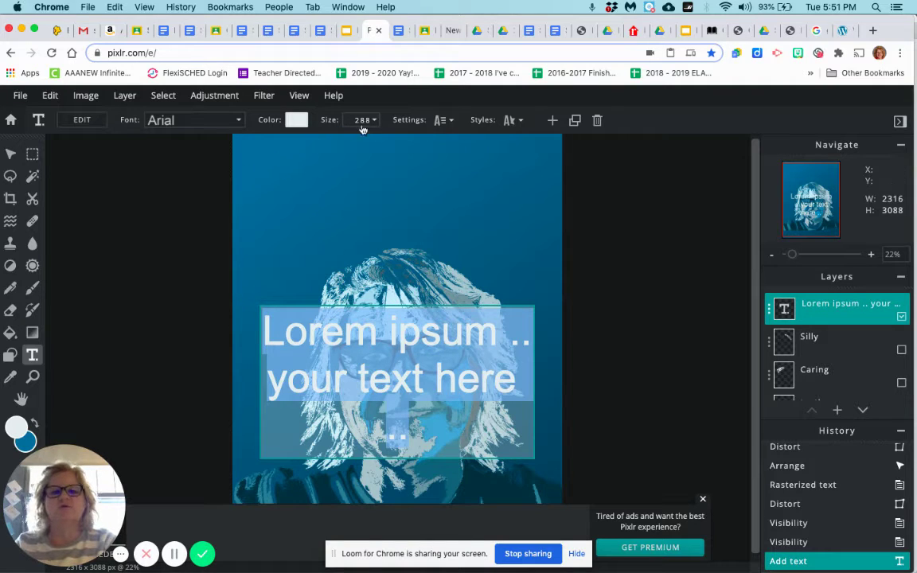
left_click(450, 120)
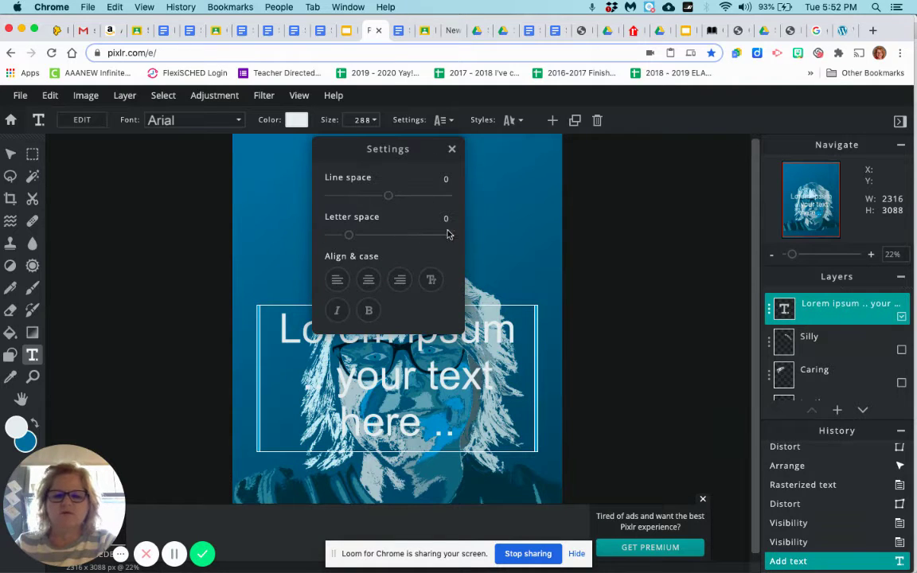
left_click(501, 213)
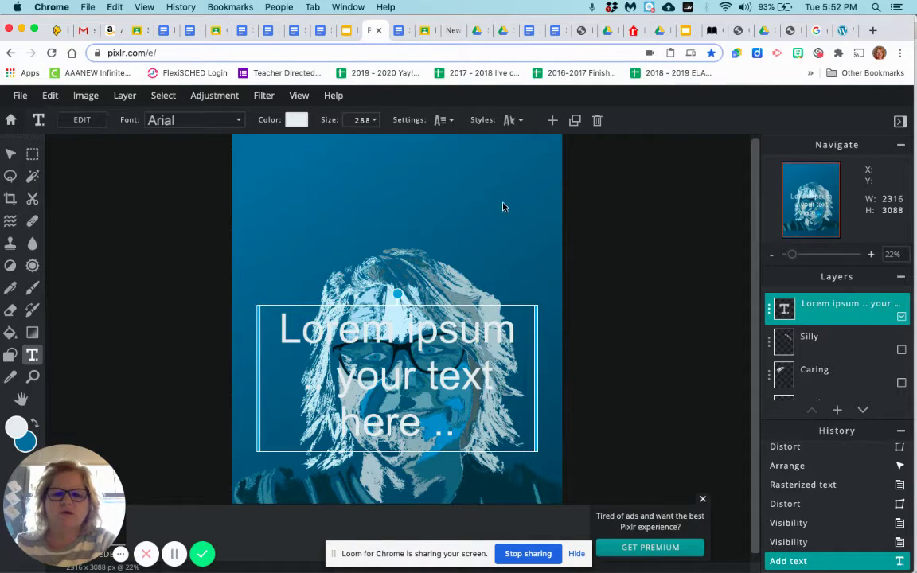
left_click(519, 122)
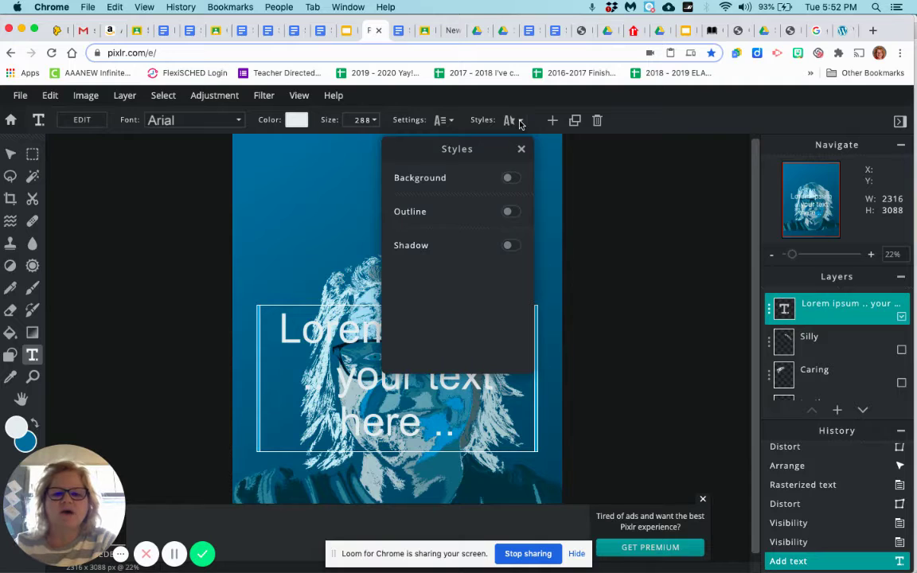
left_click(554, 213)
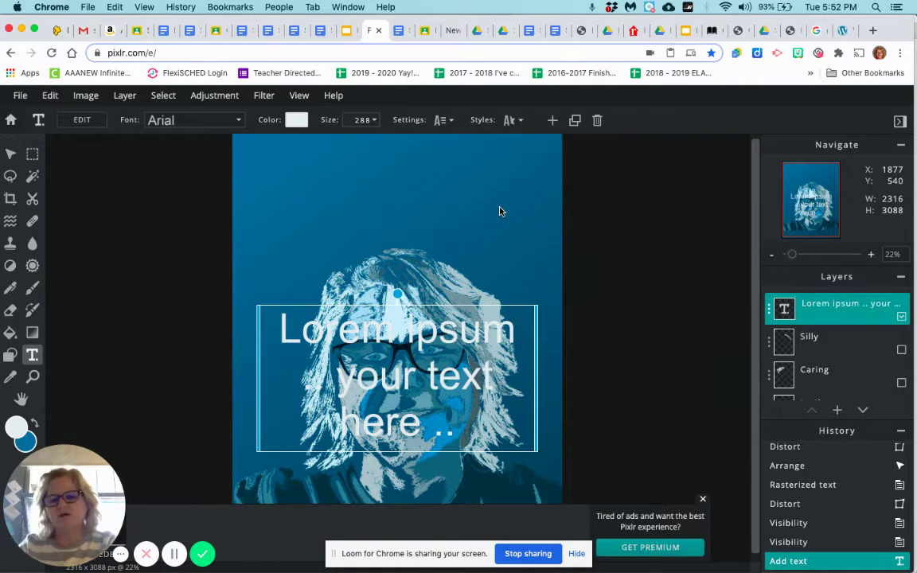
scroll(499, 210, "down", 1)
scroll(481, 220, "up", 2)
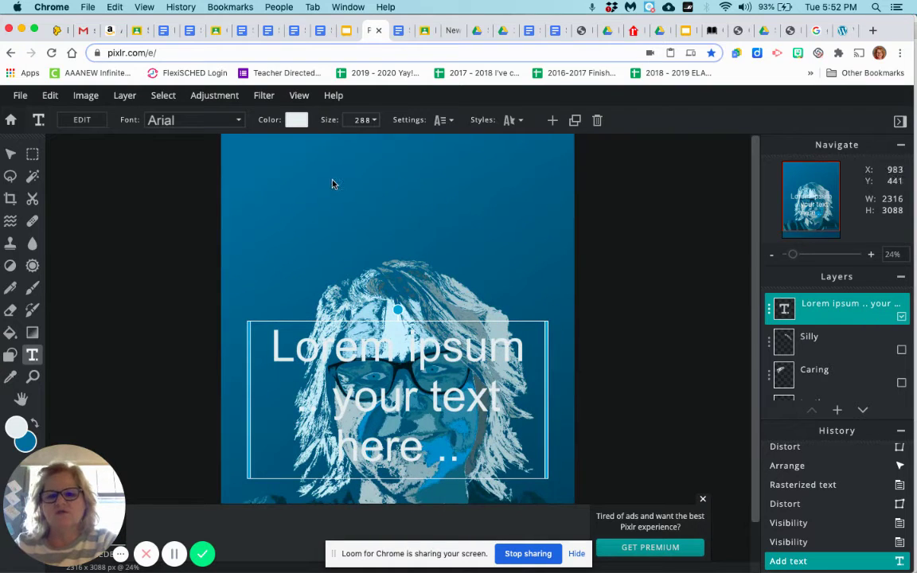
Step: Browse the available fonts and change the placeholder text's font to Bearley
left_click(239, 122)
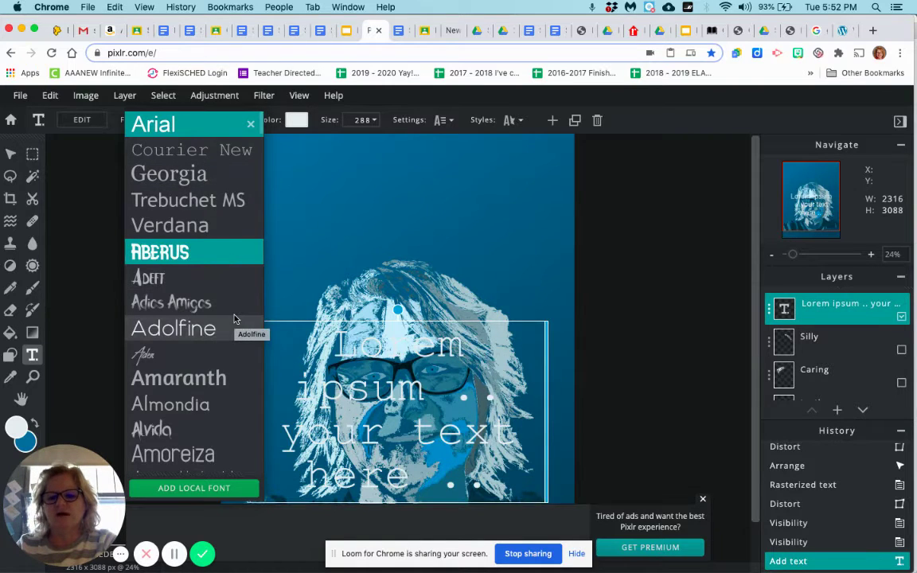
scroll(234, 317, "down", 1)
scroll(234, 318, "down", 1)
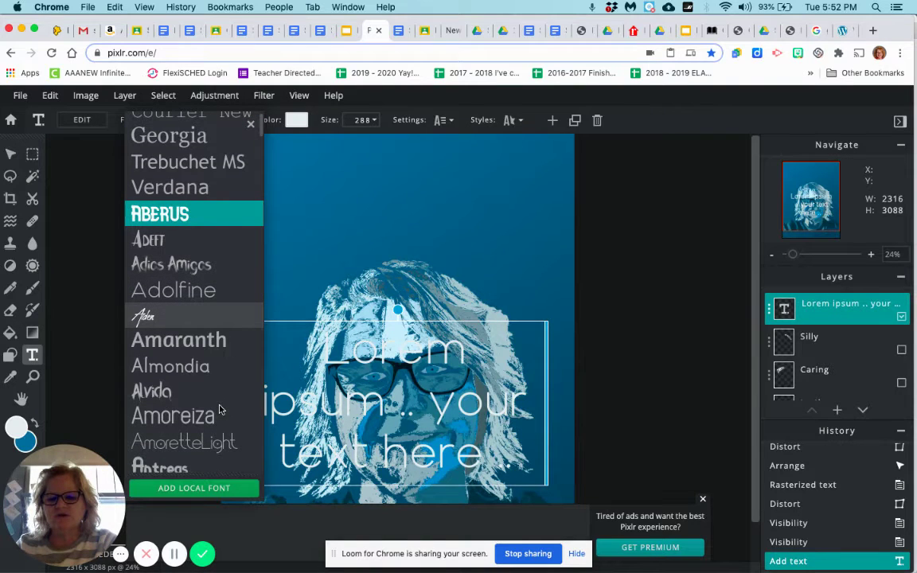
scroll(223, 382, "down", 7)
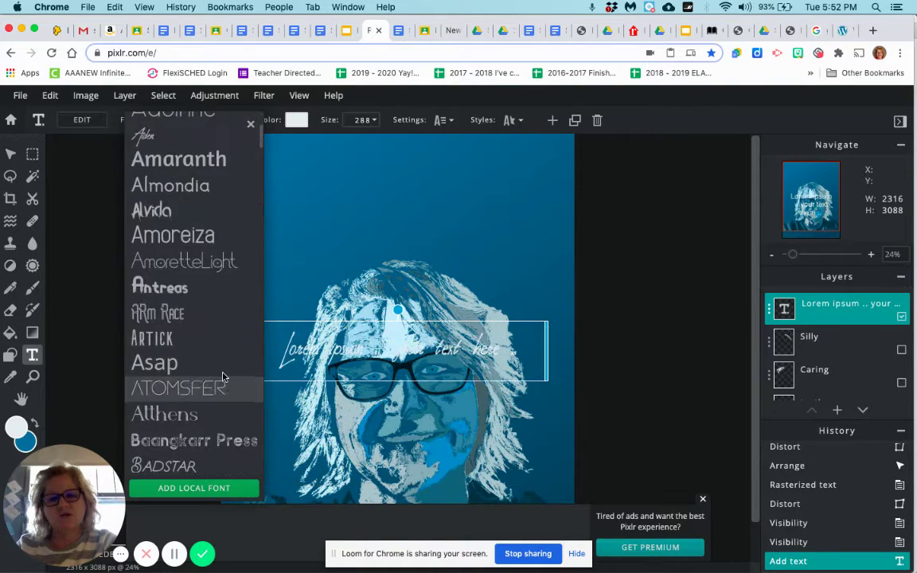
scroll(204, 307, "down", 3)
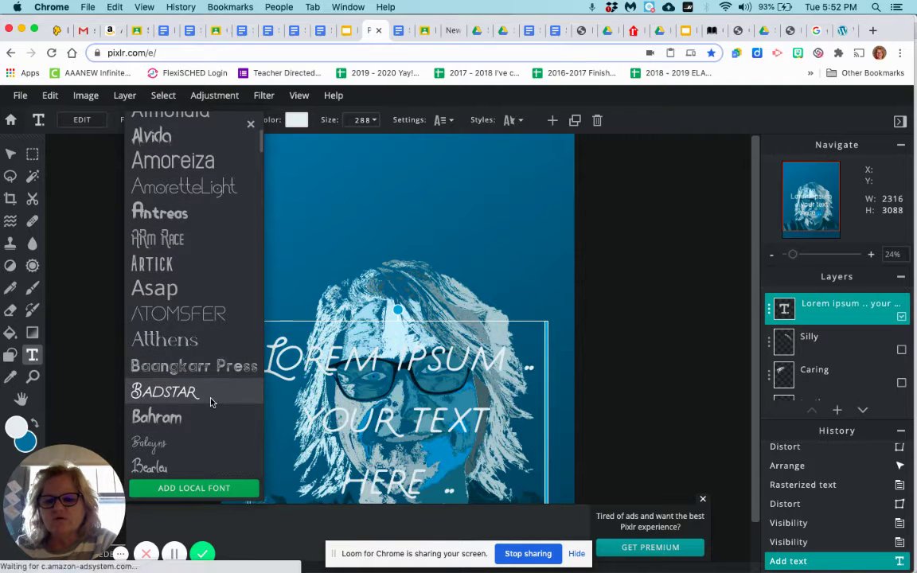
scroll(211, 402, "down", 1)
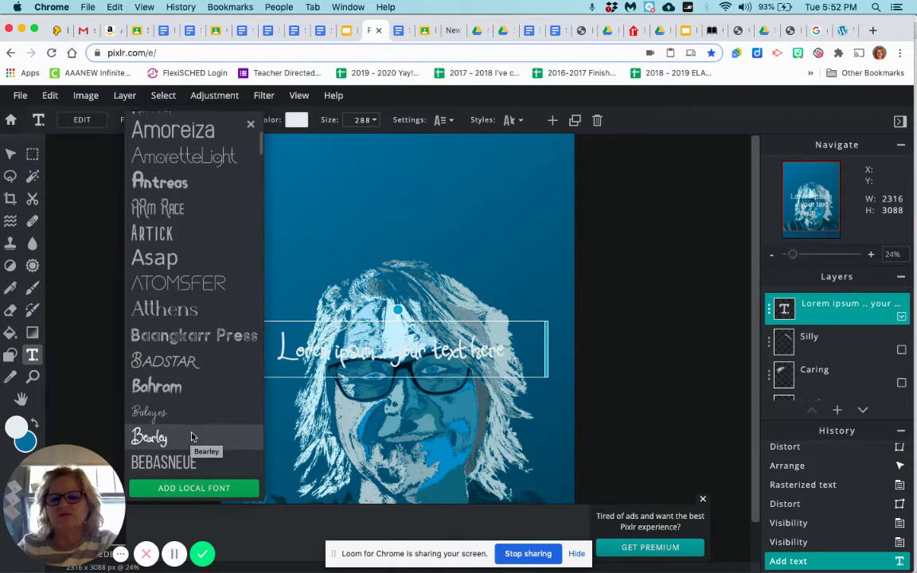
scroll(191, 438, "down", 5)
scroll(192, 438, "down", 5)
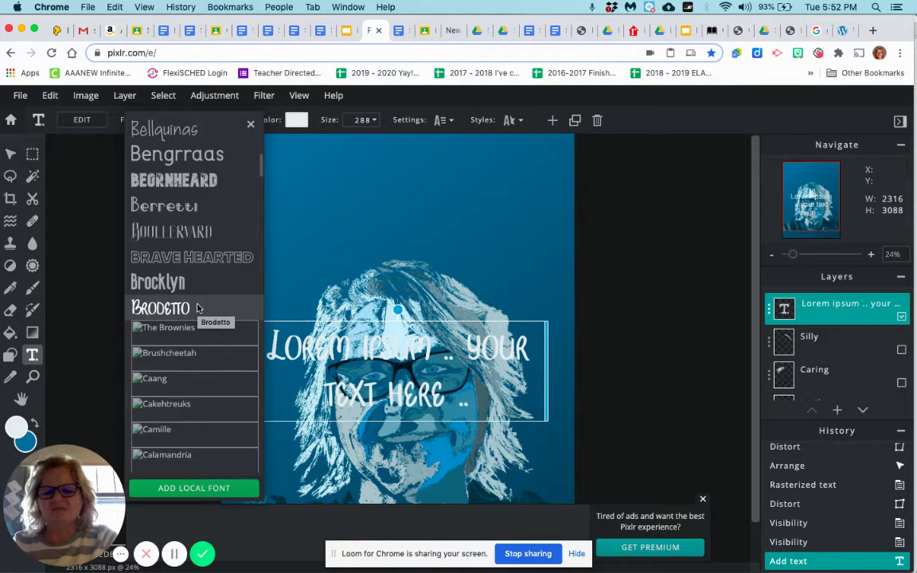
scroll(197, 308, "up", 1)
left_click(198, 308)
scroll(197, 308, "up", 1)
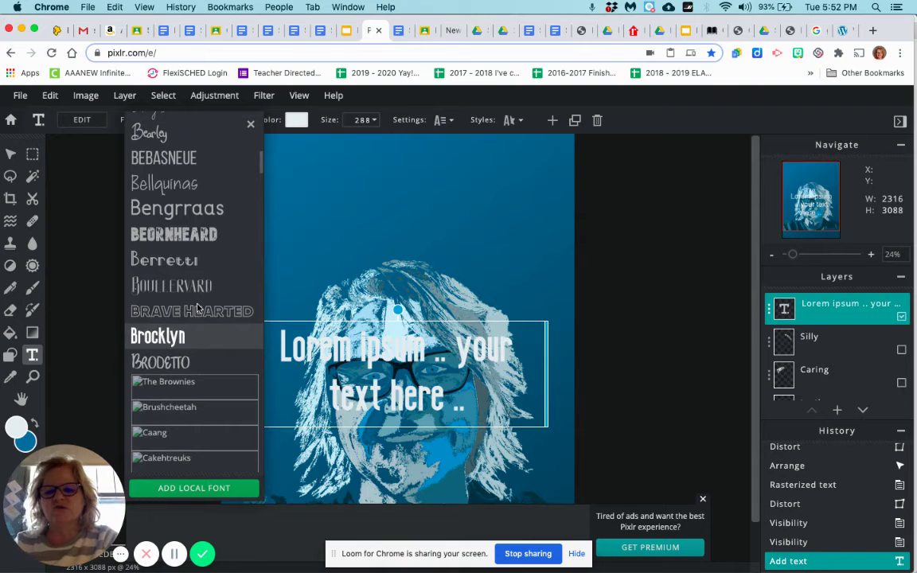
scroll(197, 308, "up", 4)
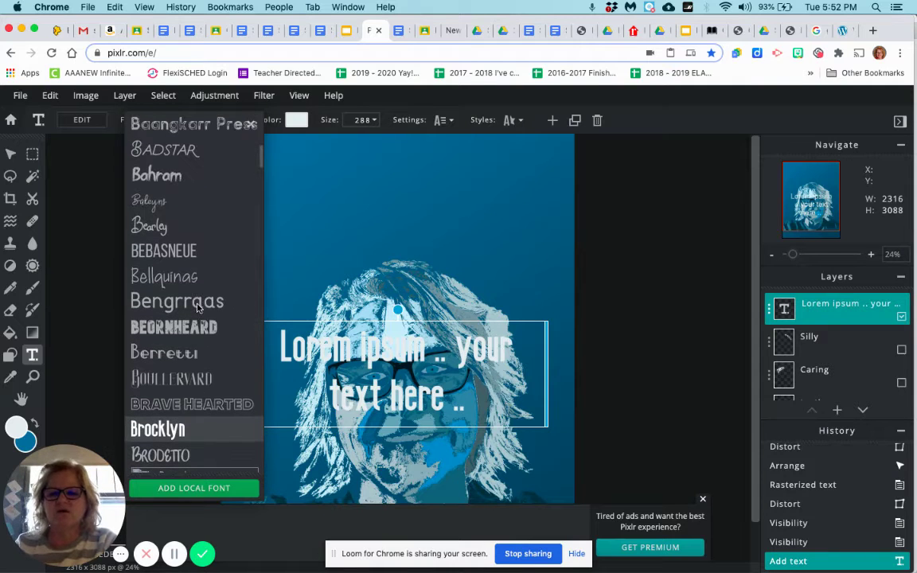
left_click(175, 229)
left_click(175, 230)
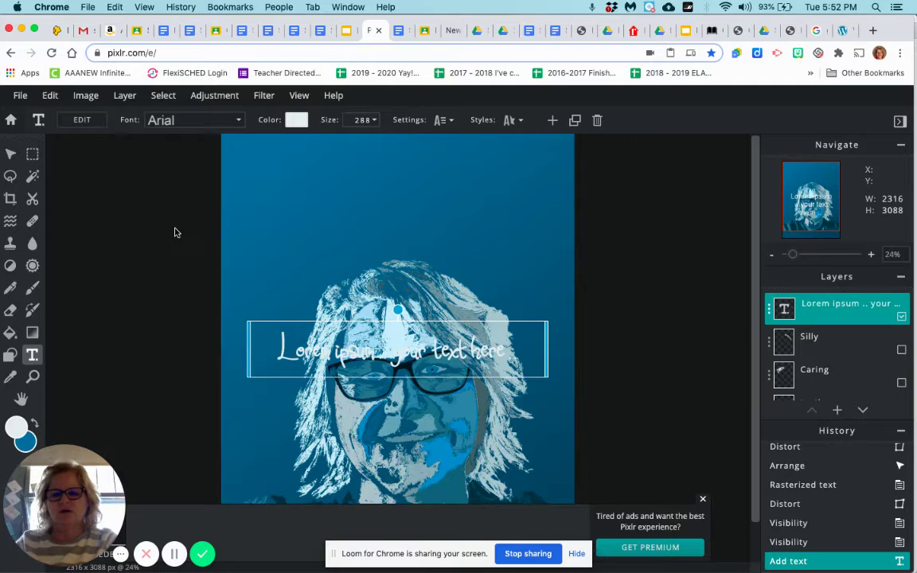
Step: Move the text box above the head in the portrait and replace its placeholder text with "SILLY"
left_click_drag(528, 322, 534, 182)
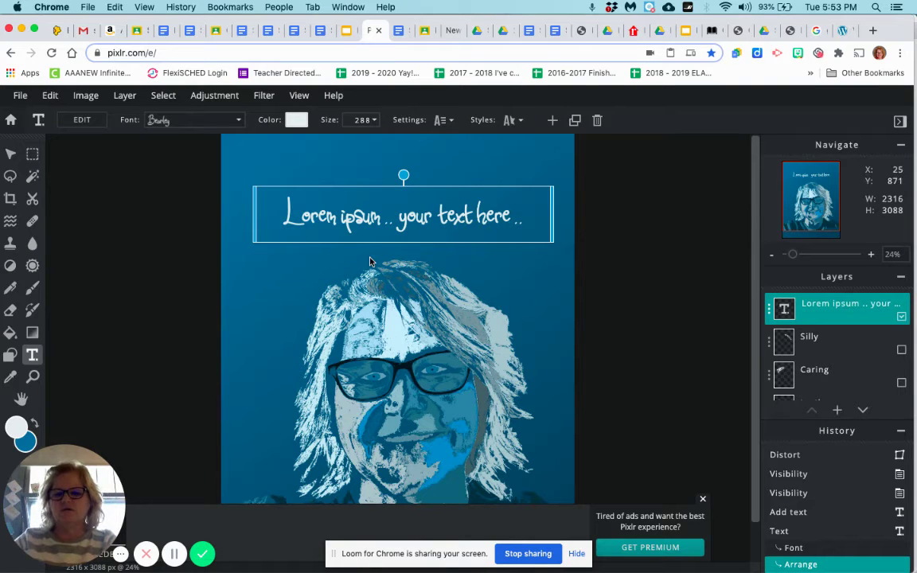
double_click(419, 220)
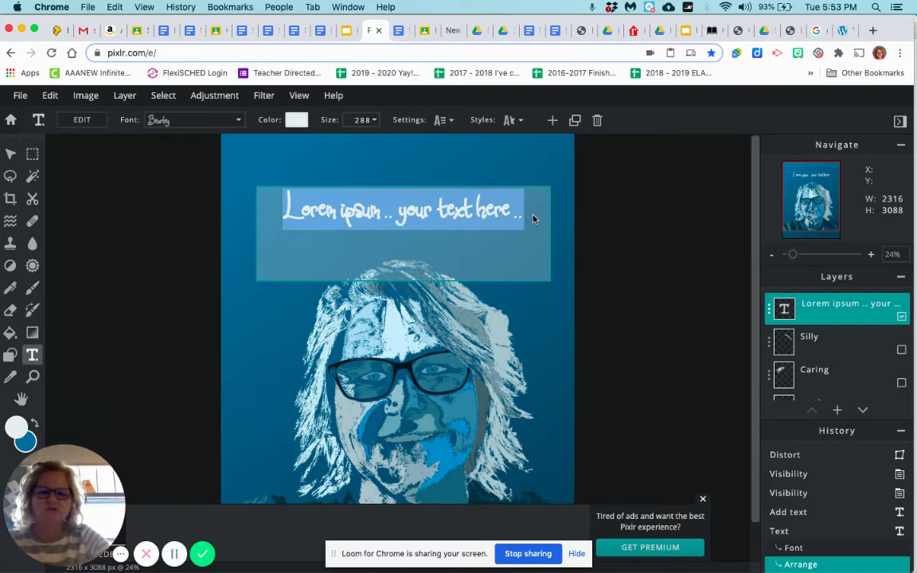
left_click_drag(532, 220, 278, 215)
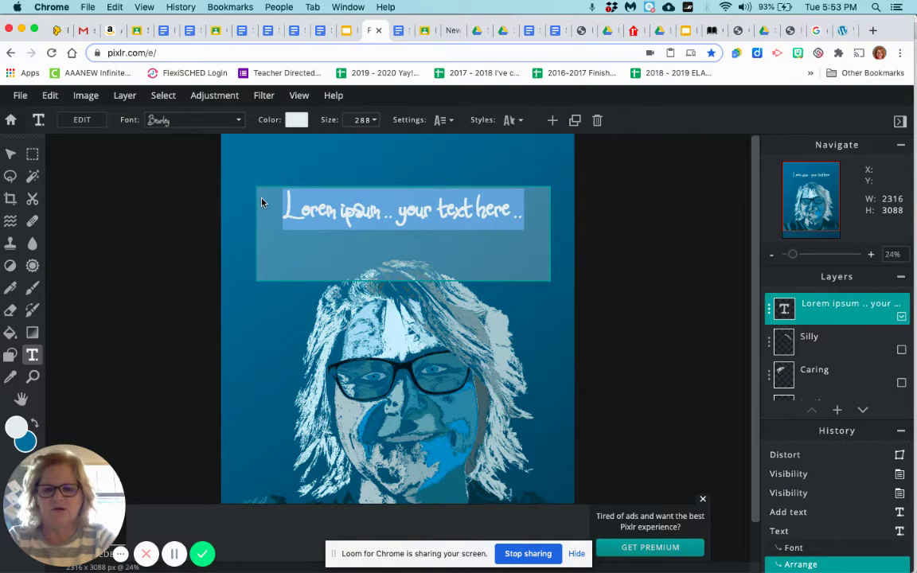
type("SILLY")
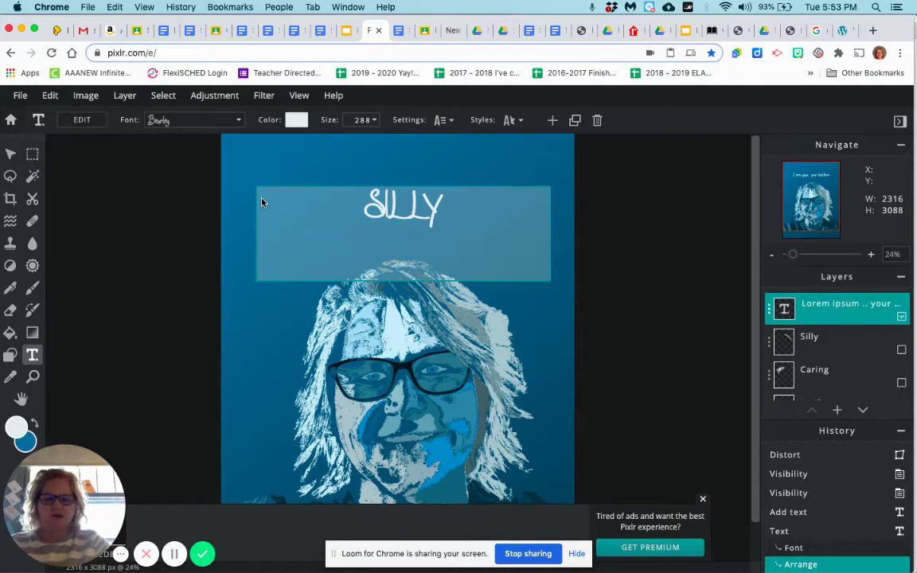
left_click(378, 145)
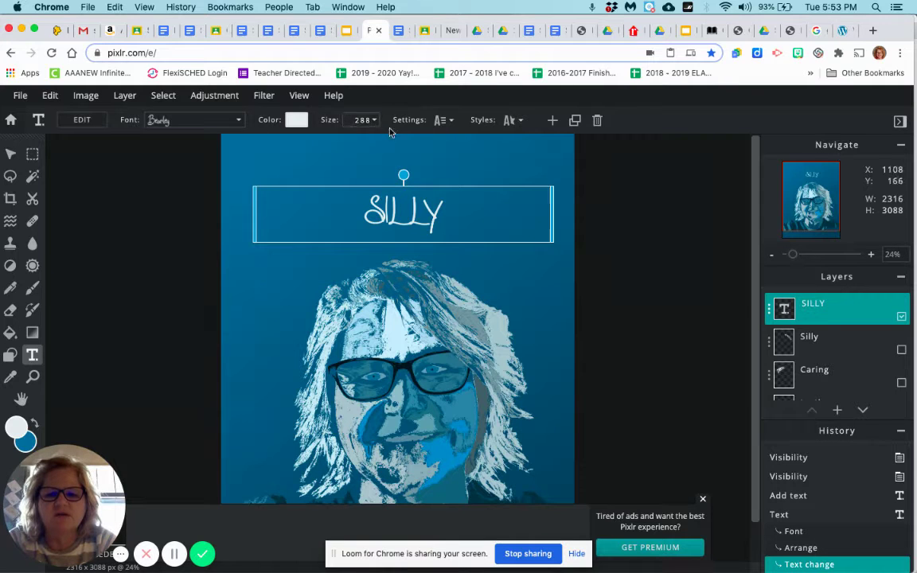
Step: Set the SILLY text's size to 650 and its letter spacing to 30
left_click(373, 120)
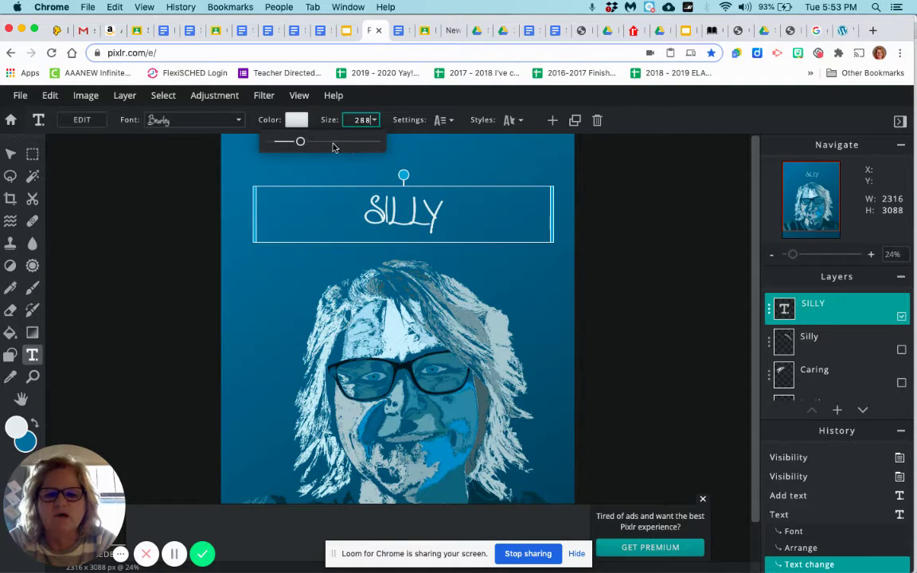
left_click_drag(301, 140, 341, 153)
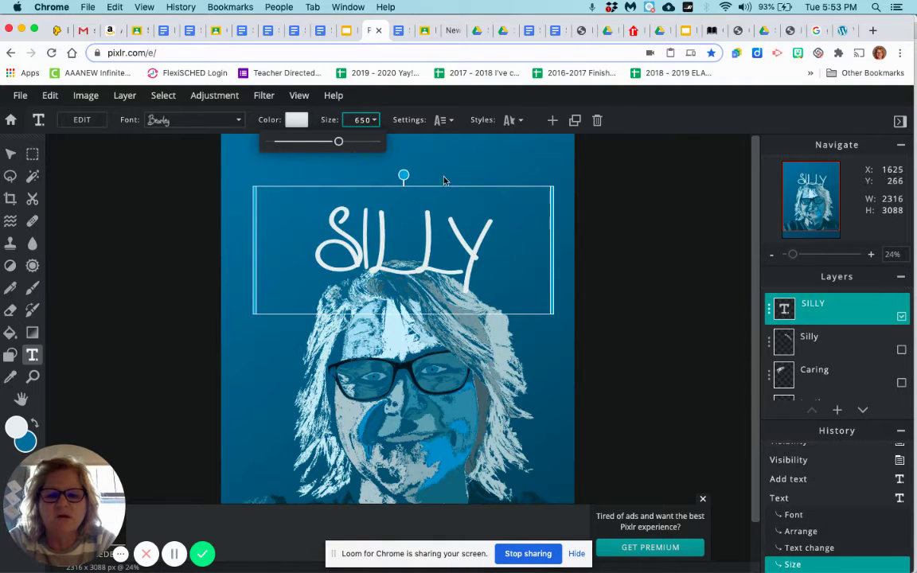
left_click(452, 120)
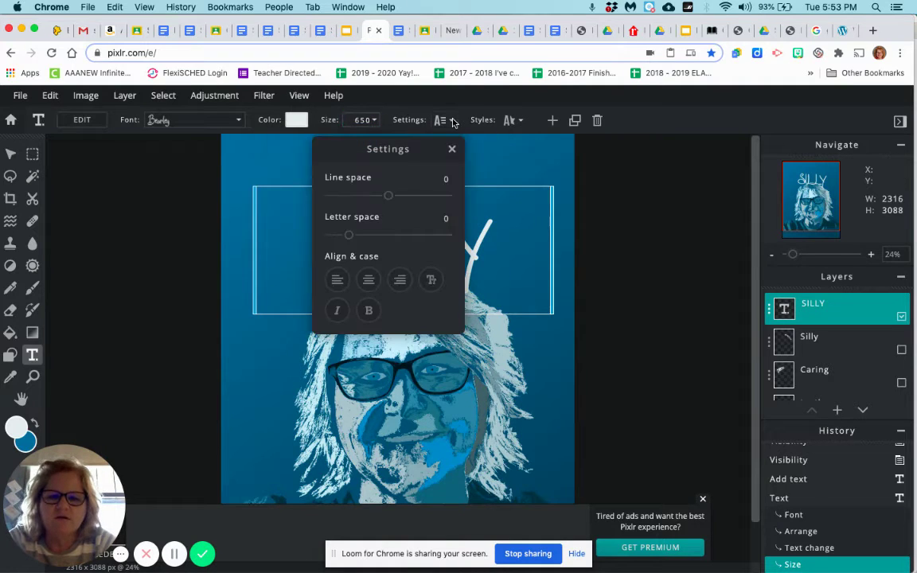
left_click_drag(357, 144, 595, 163)
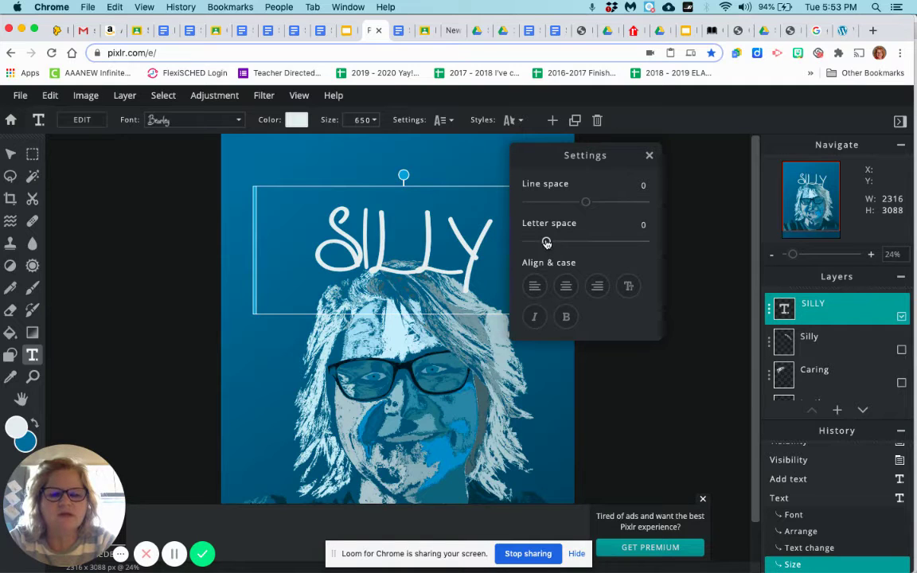
left_click_drag(551, 244, 576, 243)
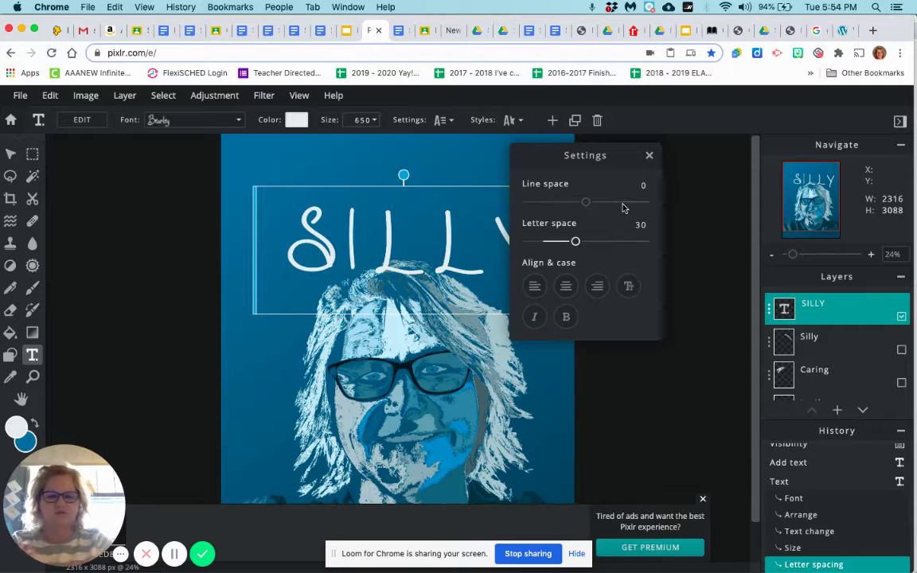
left_click(649, 157)
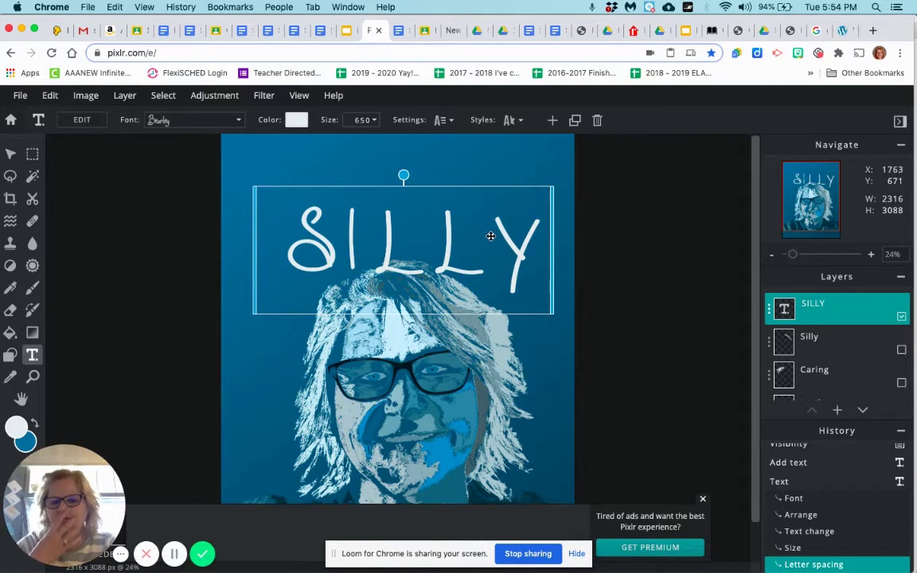
Step: Add an outline to the SILLY text in black (#000000) with size 3
left_click(514, 120)
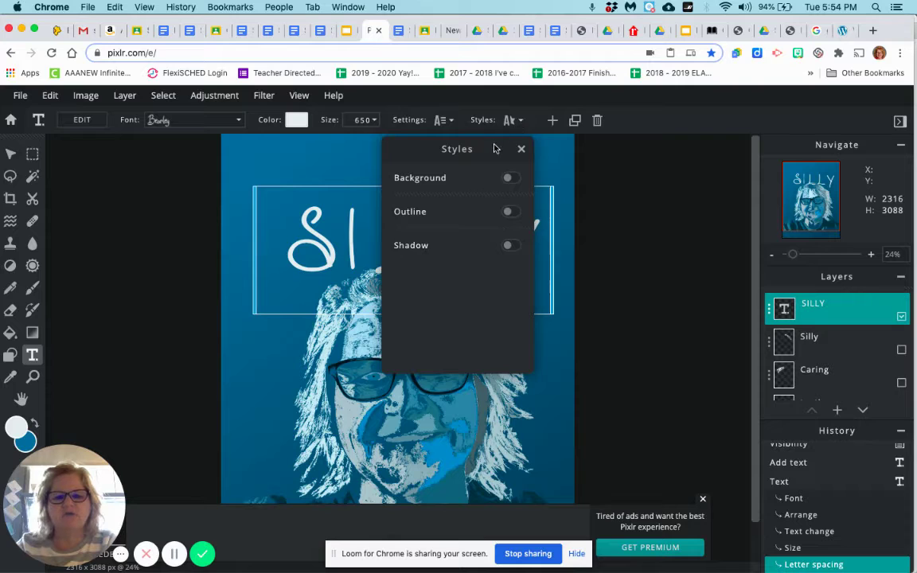
left_click_drag(494, 149, 676, 137)
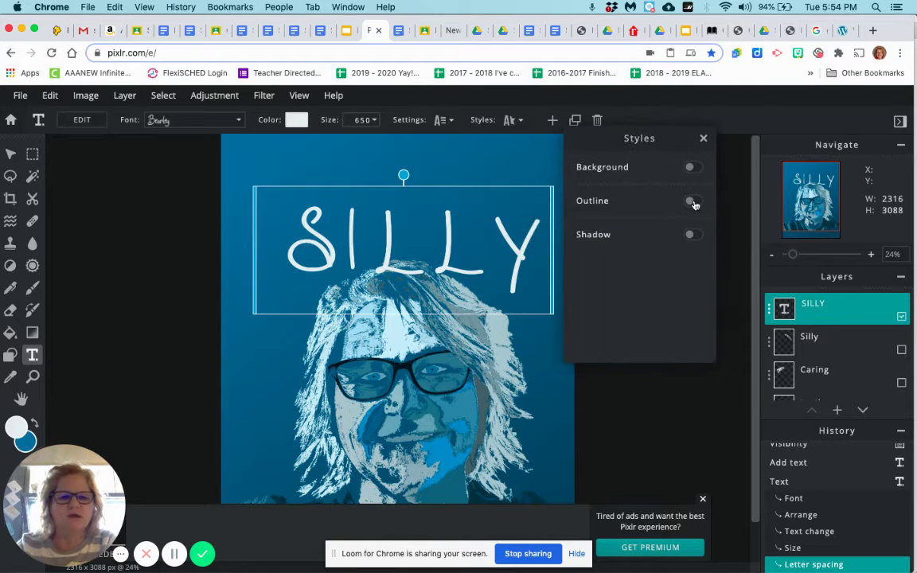
left_click(692, 202)
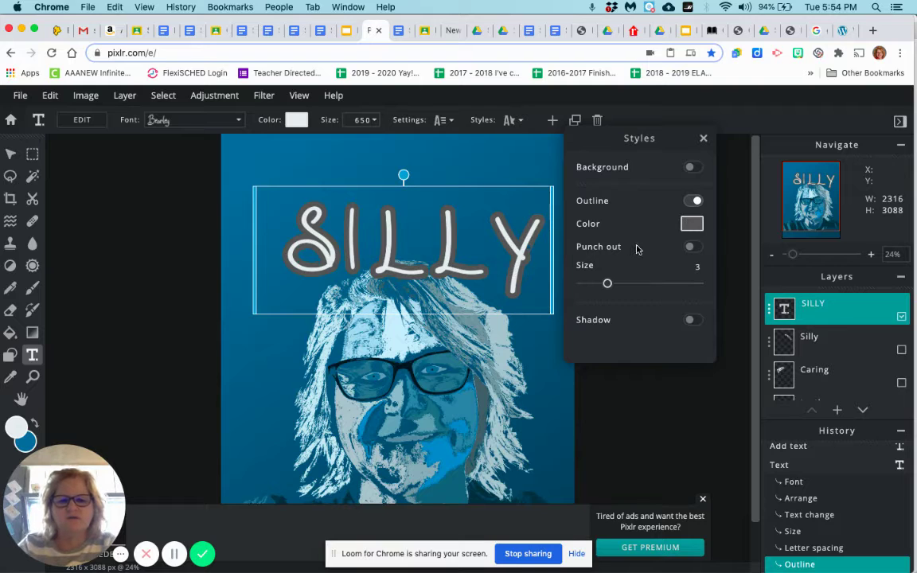
left_click(692, 224)
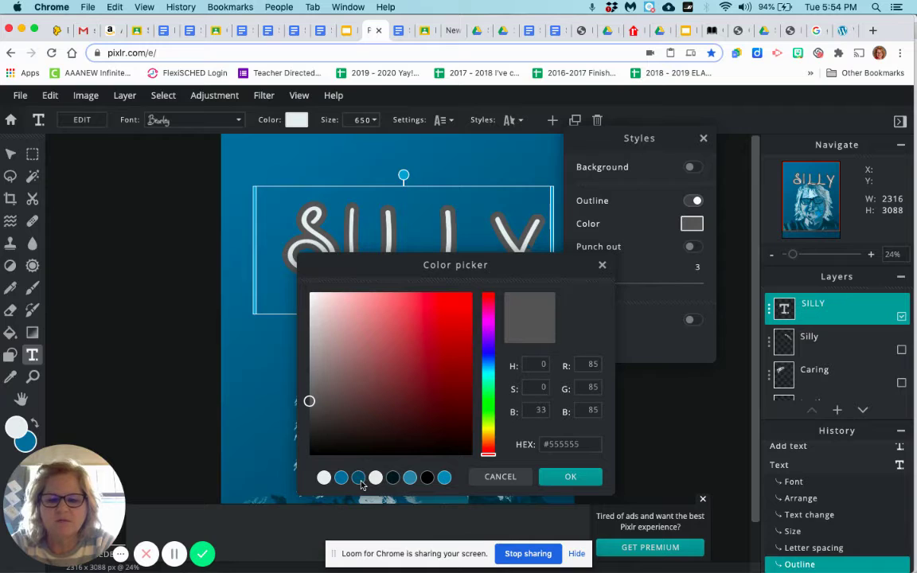
left_click(427, 477)
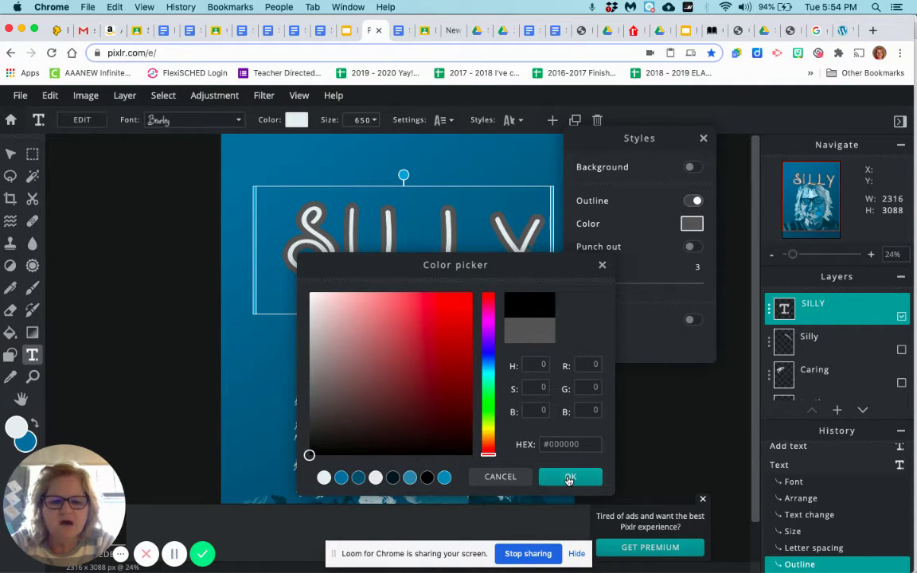
left_click(570, 477)
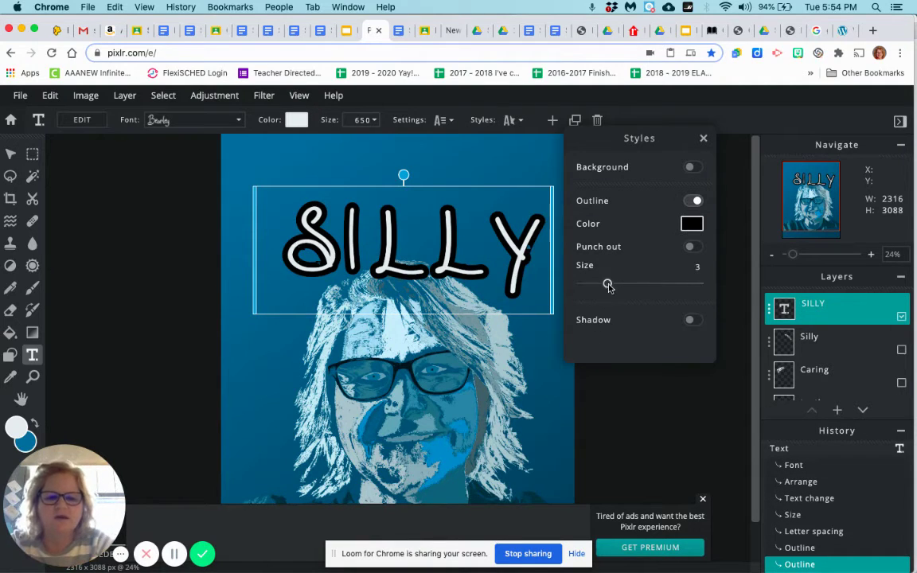
mouse_move(608, 288)
left_mouse_down()
mouse_move(630, 288)
mouse_move(598, 288)
mouse_move(696, 284)
mouse_move(603, 284)
left_mouse_up()
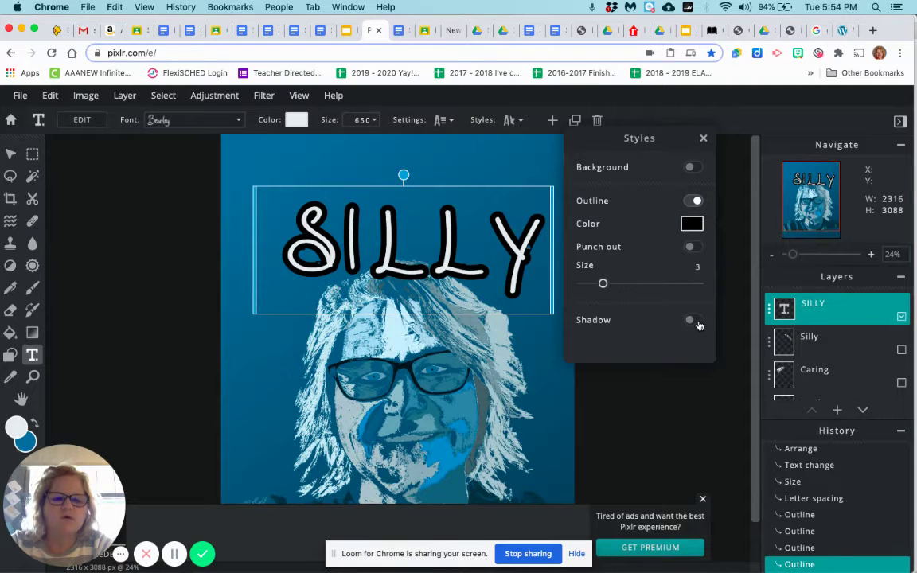
Step: Add a shadow to the SILLY text and set the shadow color to white (#FFFFFF)
left_click(697, 320)
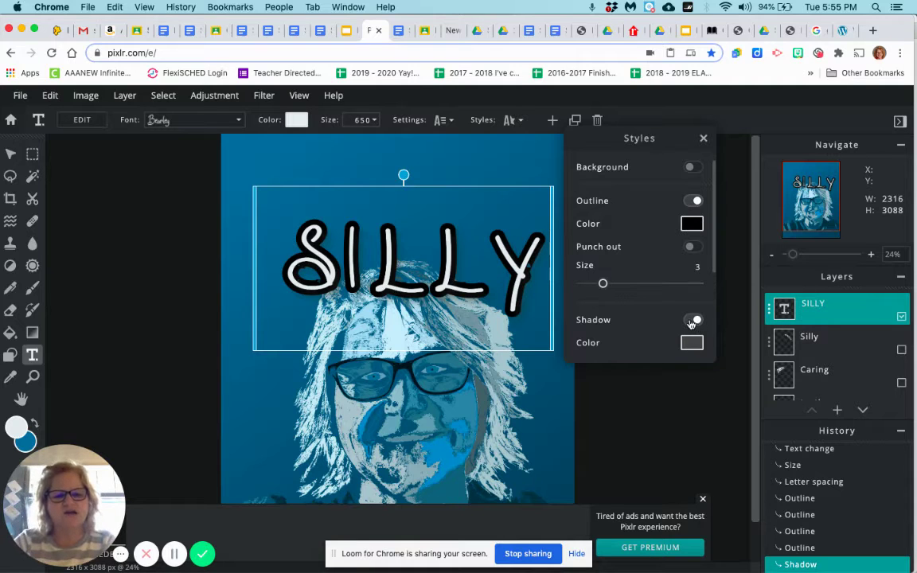
left_click(692, 343)
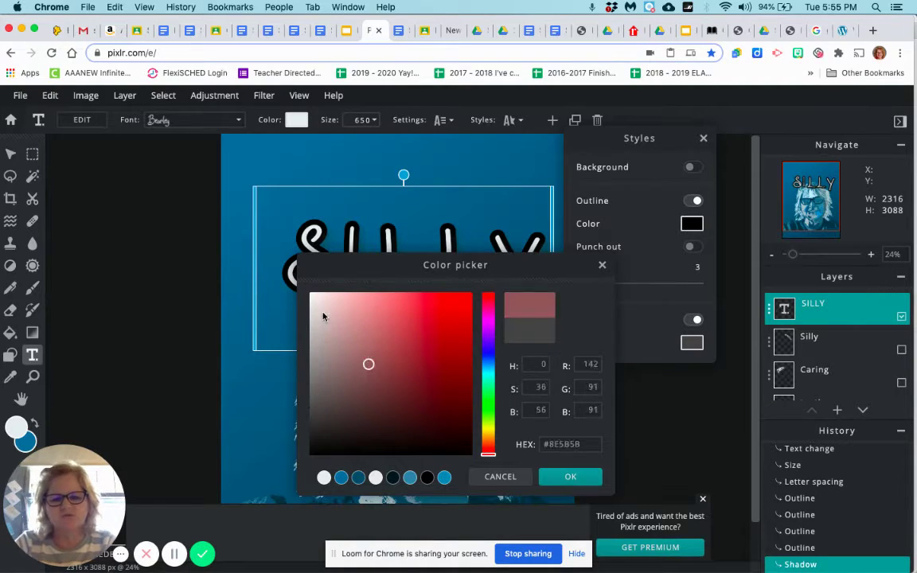
left_click_drag(369, 362, 301, 285)
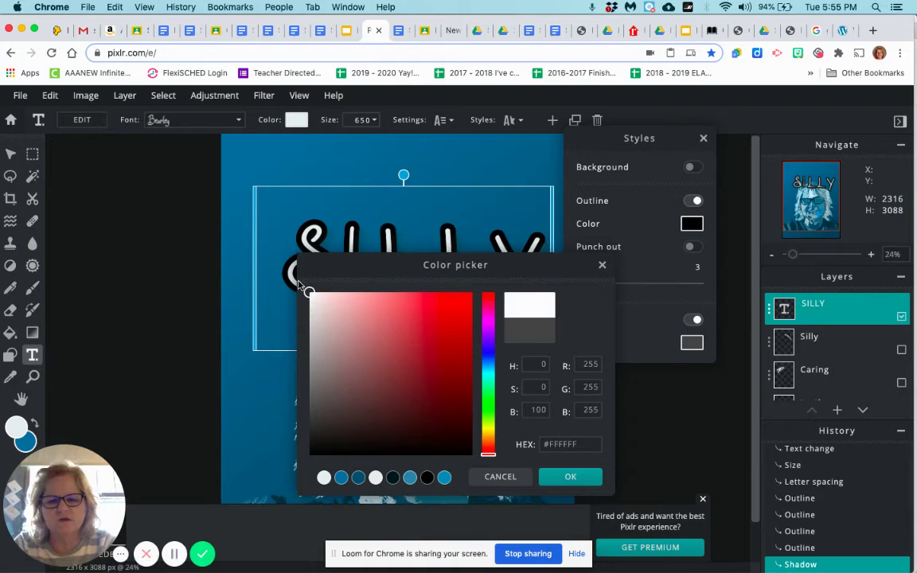
left_click(570, 476)
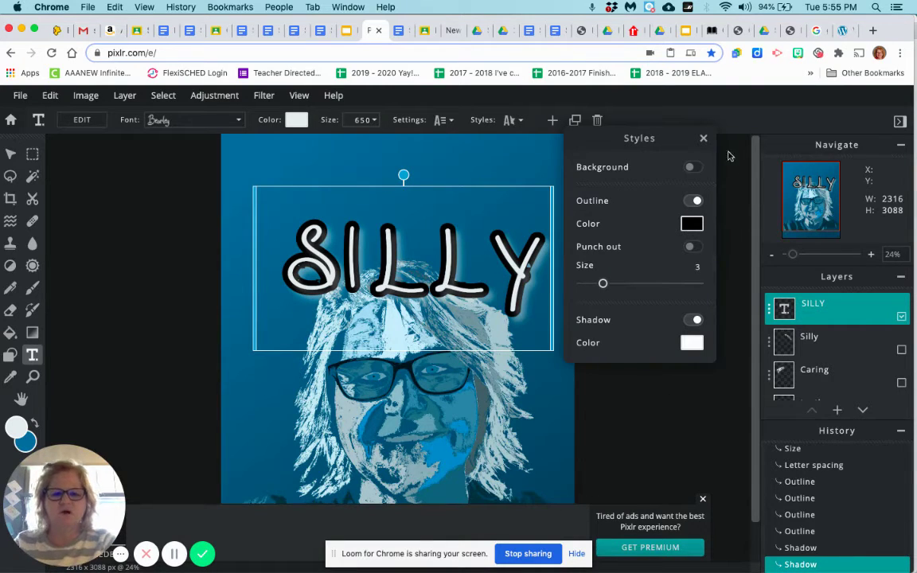
left_click(703, 139)
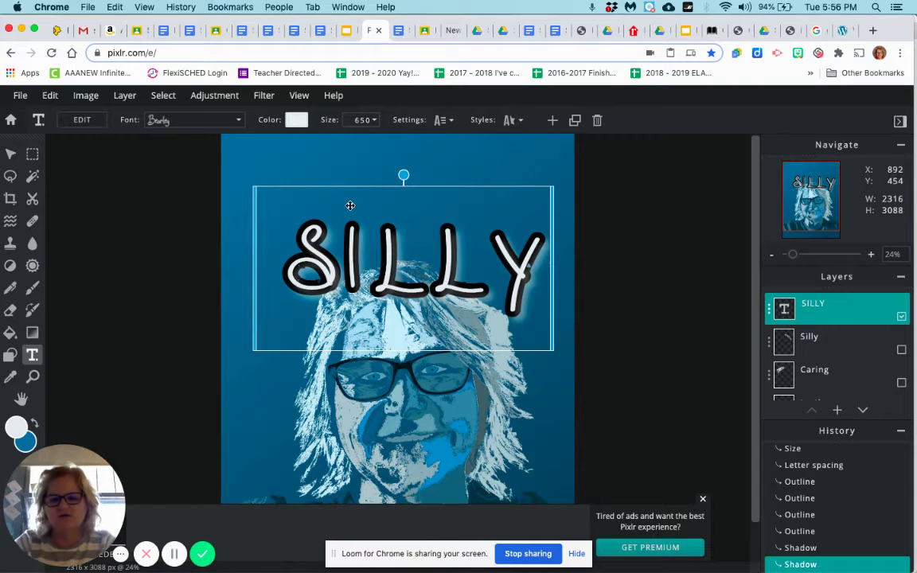
Step: Rasterize the SILLY text layer so it can be distorted as an image
left_click(132, 95)
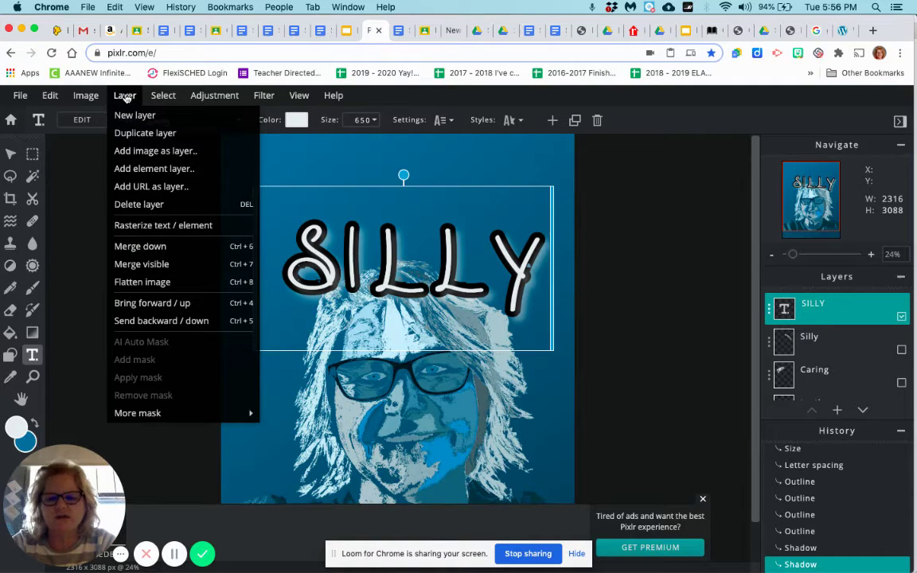
left_click(145, 228)
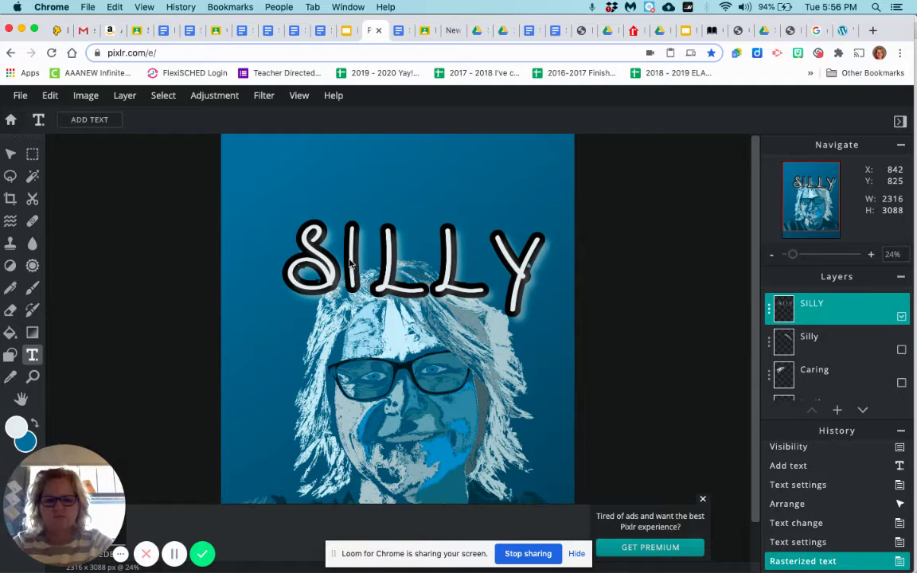
left_click(704, 501)
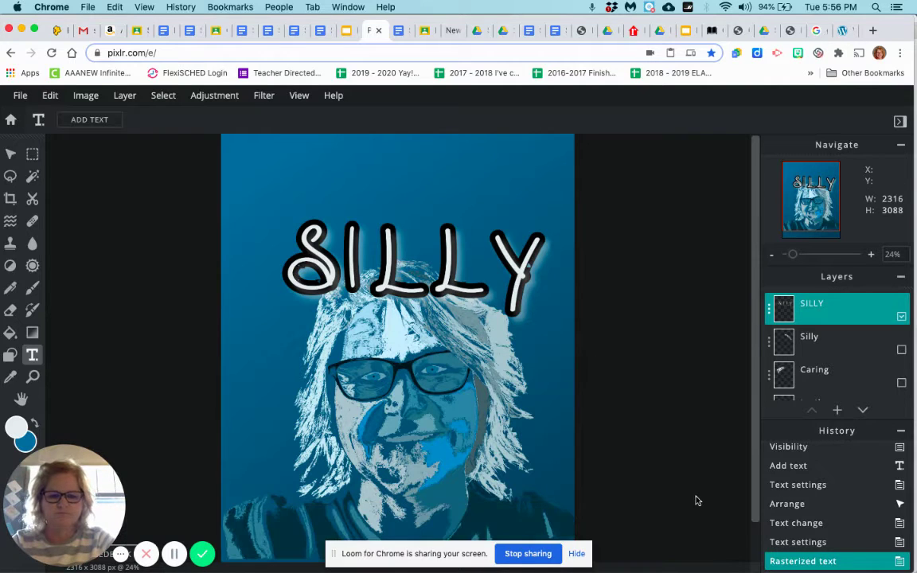
Step: Free distort the SILLY layer into a narrower word slanting upward to the right, and move it slightly up and left
left_click(53, 99)
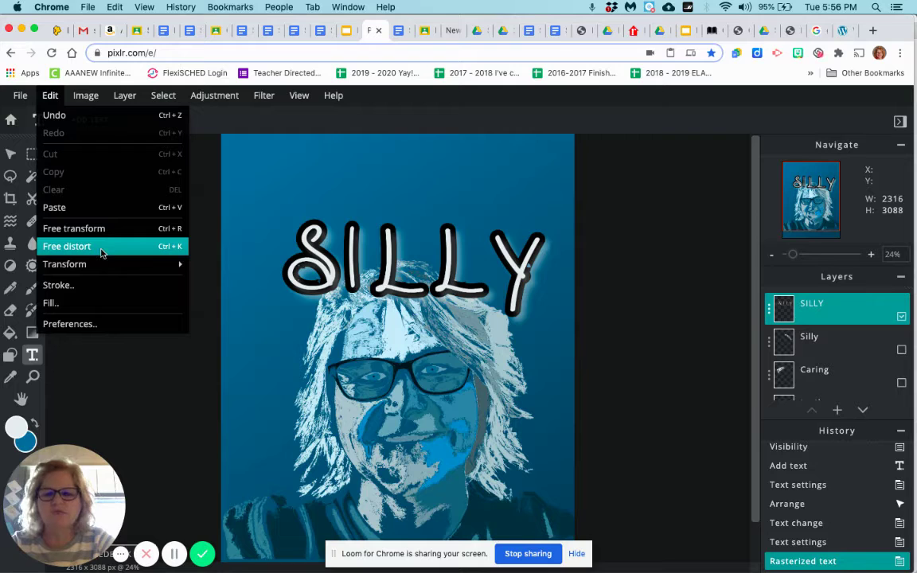
left_click(67, 247)
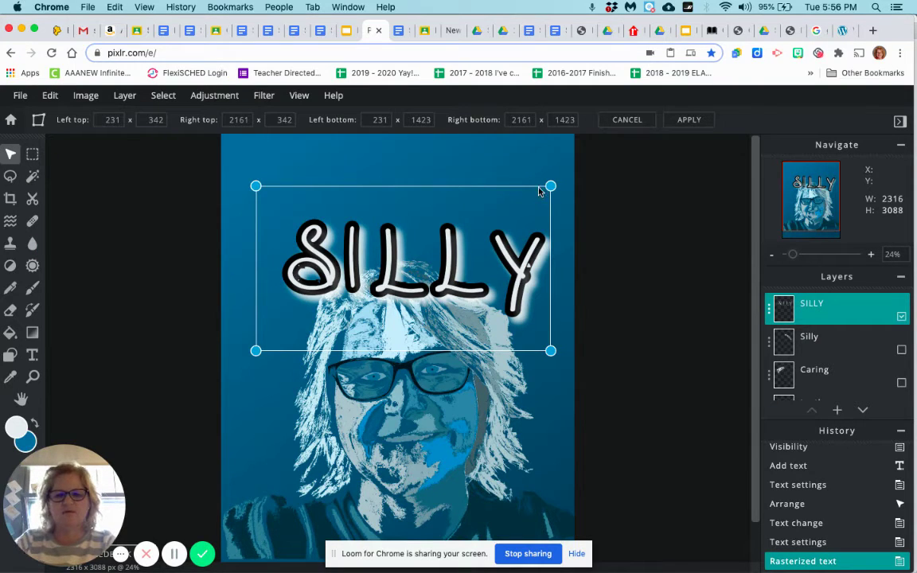
left_click_drag(550, 186, 550, 165)
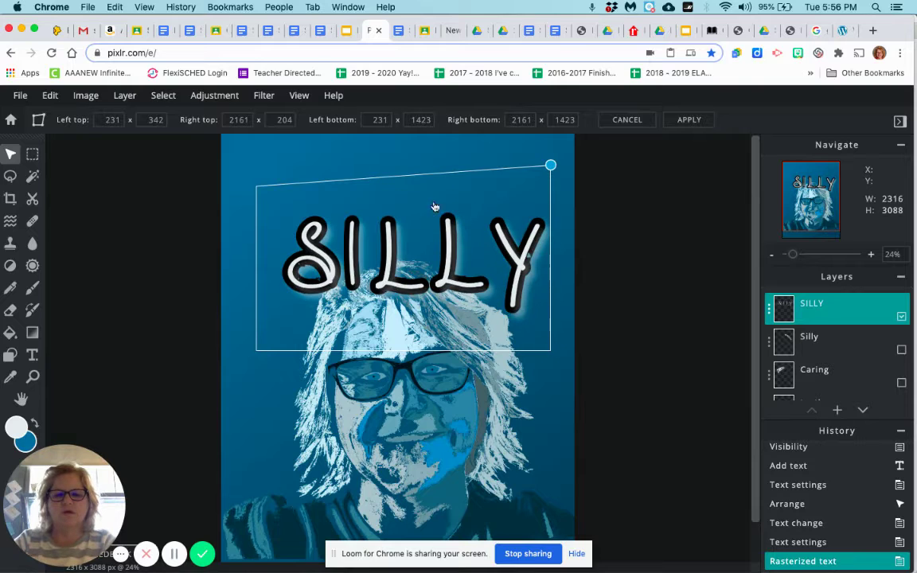
left_click_drag(261, 186, 260, 226)
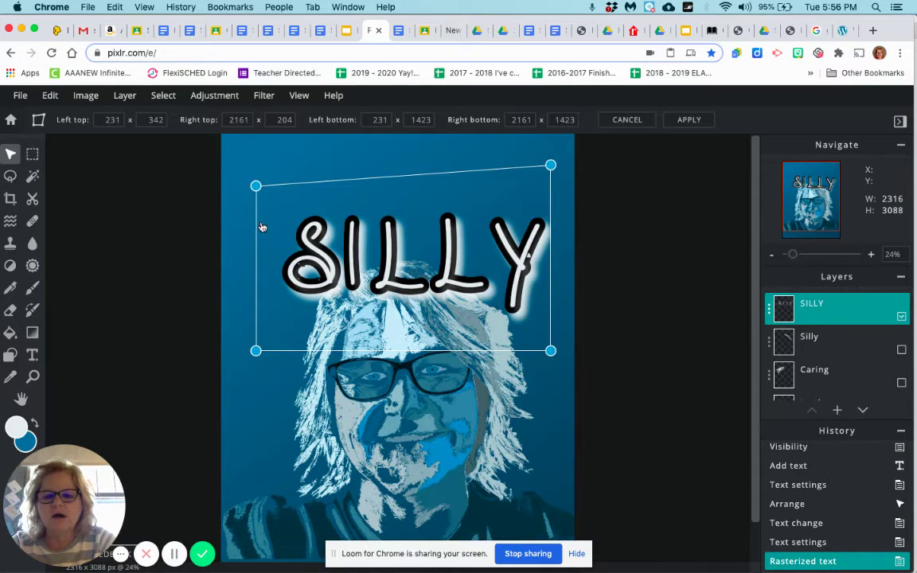
left_click_drag(270, 324, 284, 361)
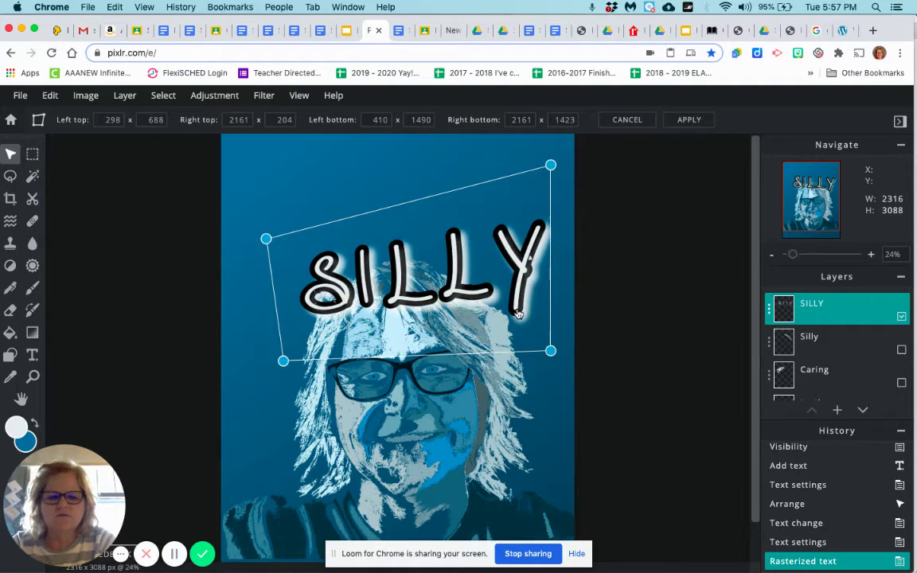
left_click_drag(550, 353, 497, 266)
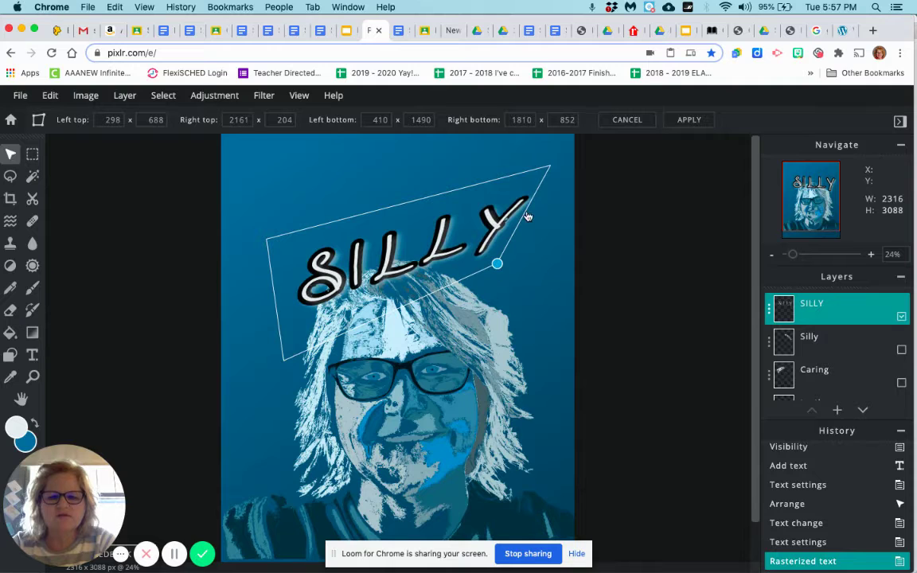
left_click_drag(549, 166, 470, 185)
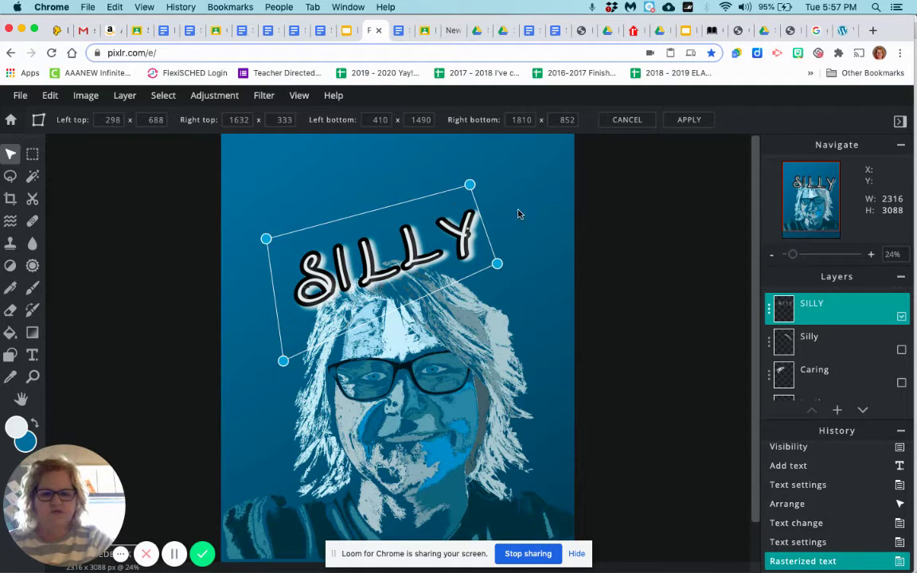
key("Return")
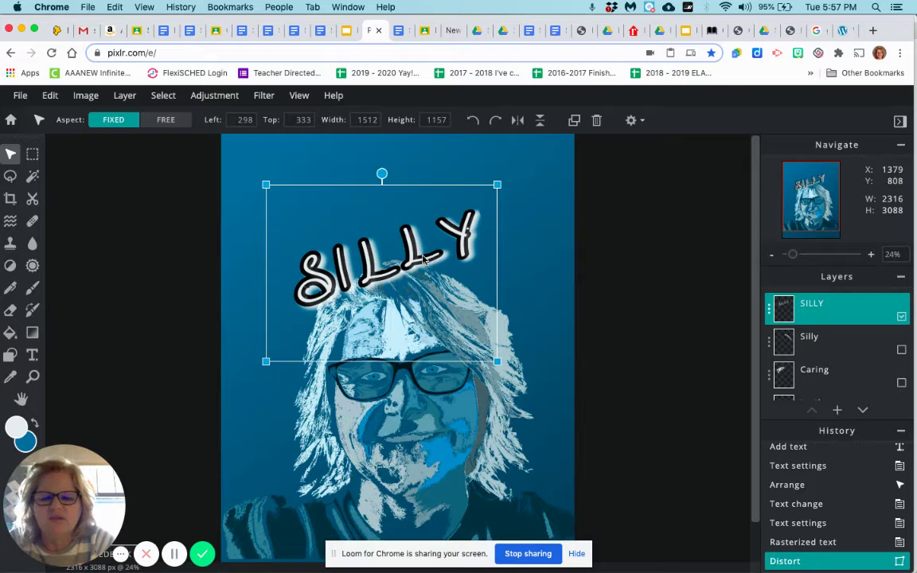
left_click_drag(419, 260, 406, 247)
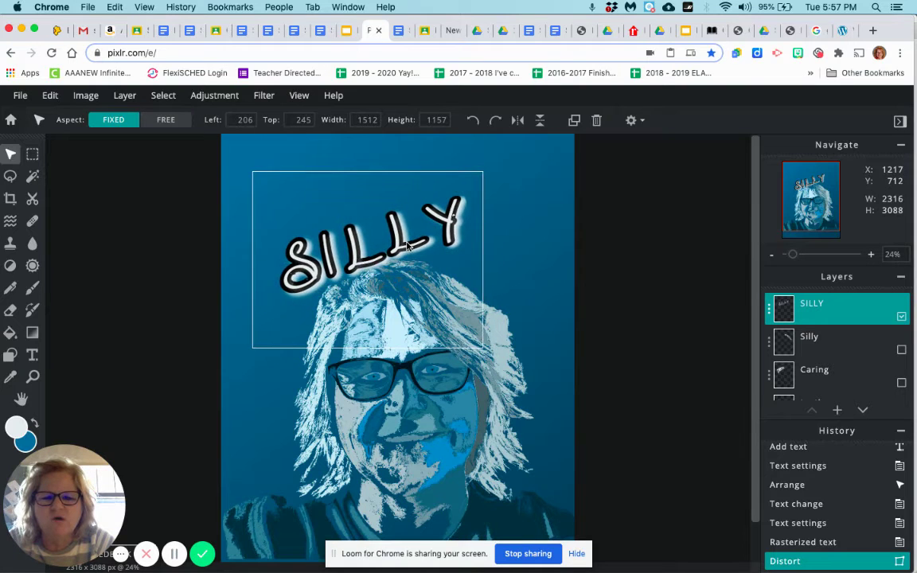
Step: Free distort the SILLY layer again, pulling its corners inward so the word is smaller and follows the top of the hair
left_click(51, 95)
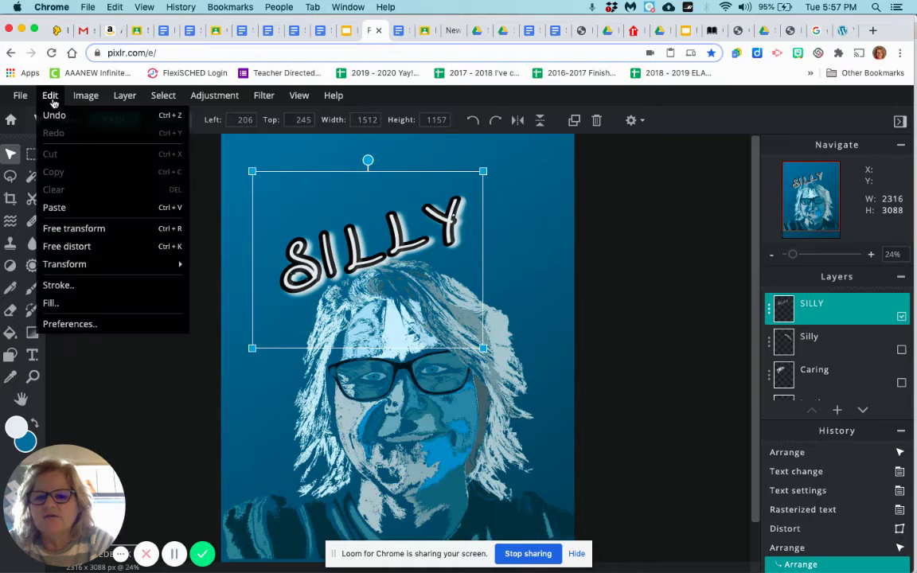
left_click(104, 250)
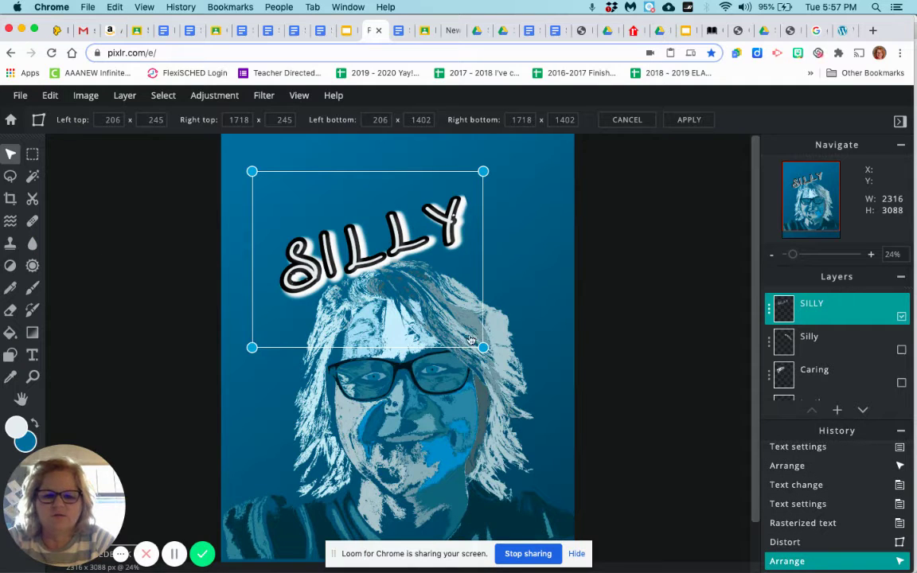
left_click_drag(483, 347, 448, 313)
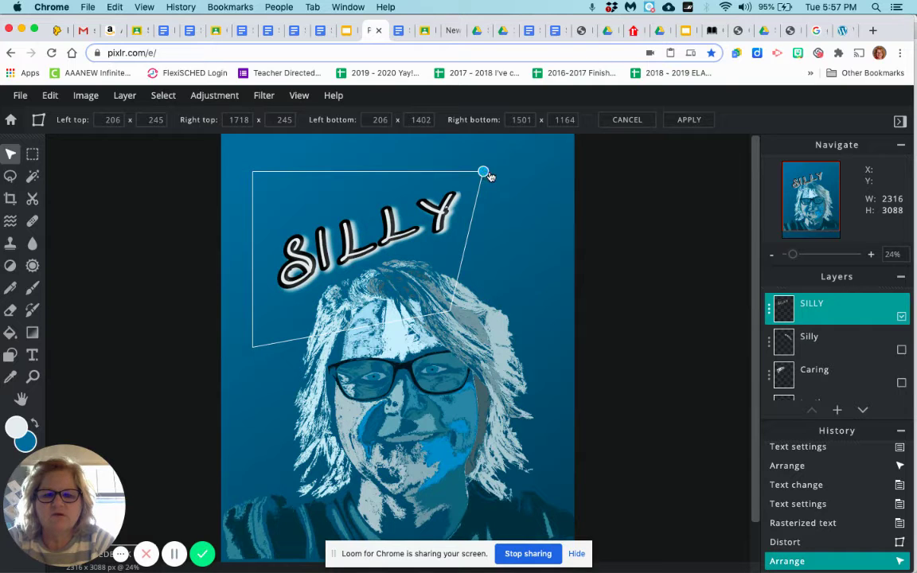
left_click_drag(499, 205, 497, 204)
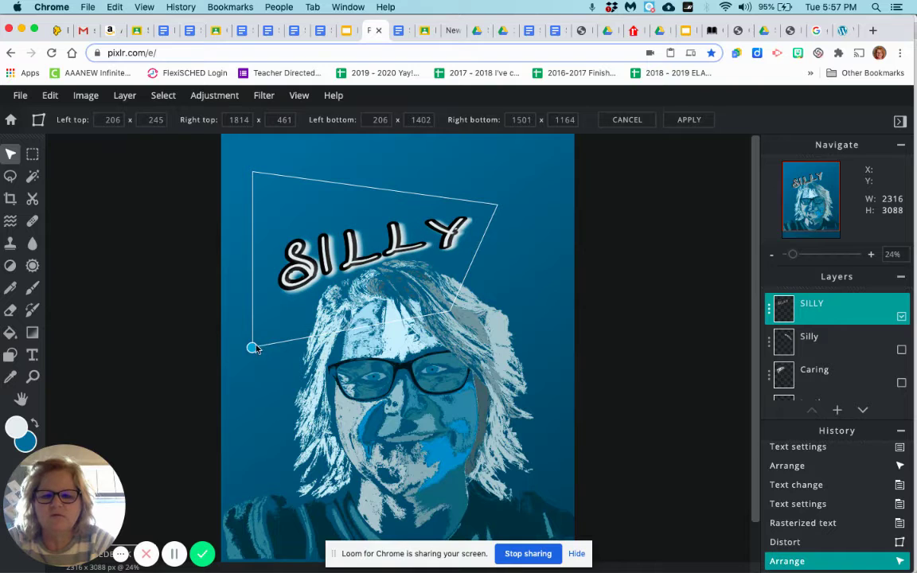
left_click_drag(251, 348, 291, 348)
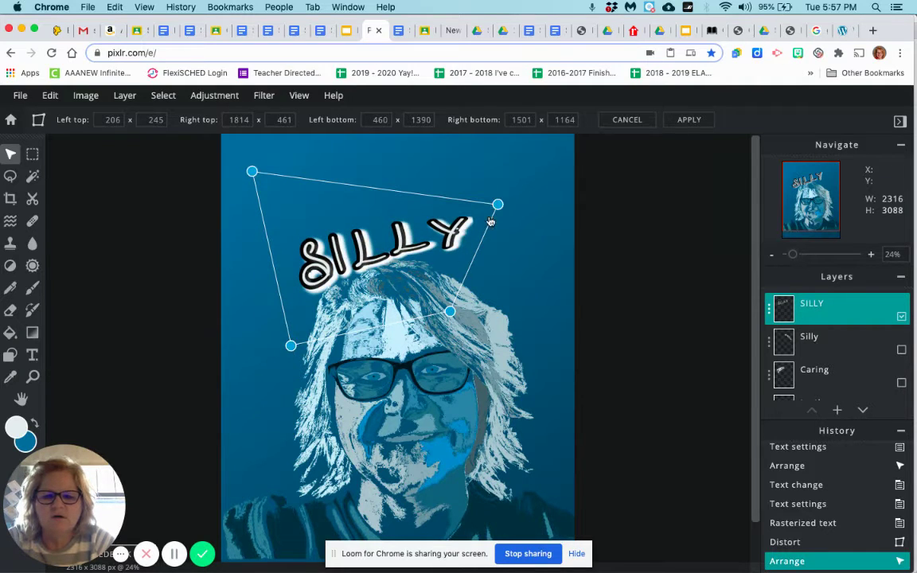
left_click_drag(497, 207, 461, 222)
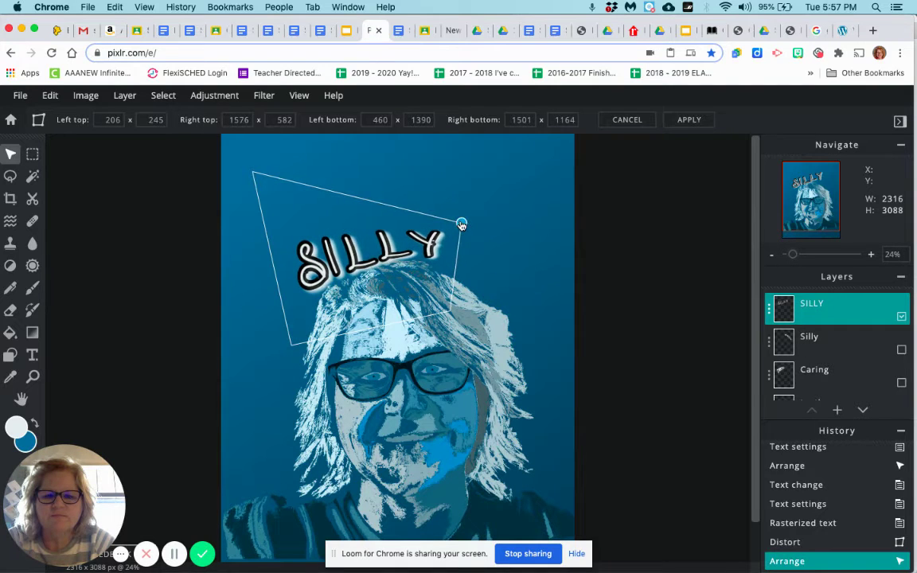
left_click_drag(252, 172, 284, 216)
left_click(340, 206)
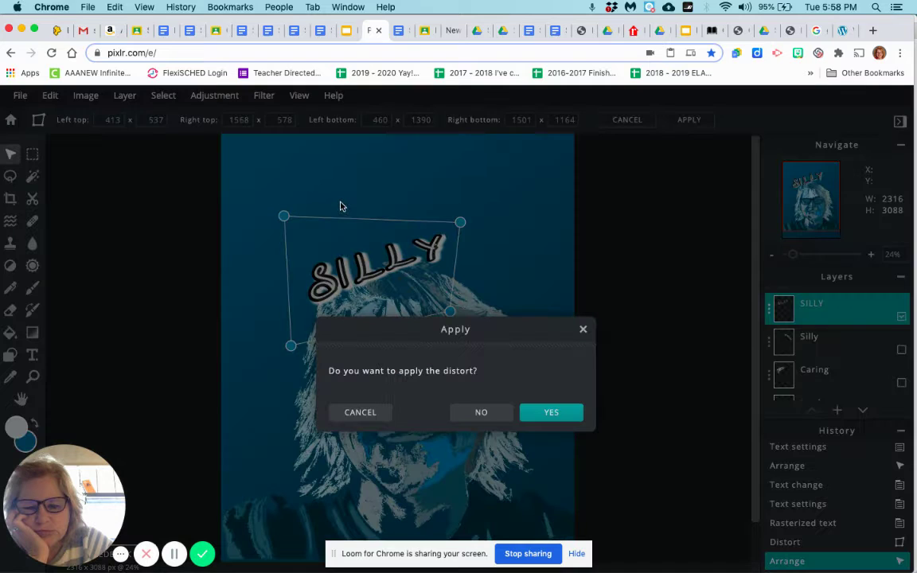
left_click(543, 412)
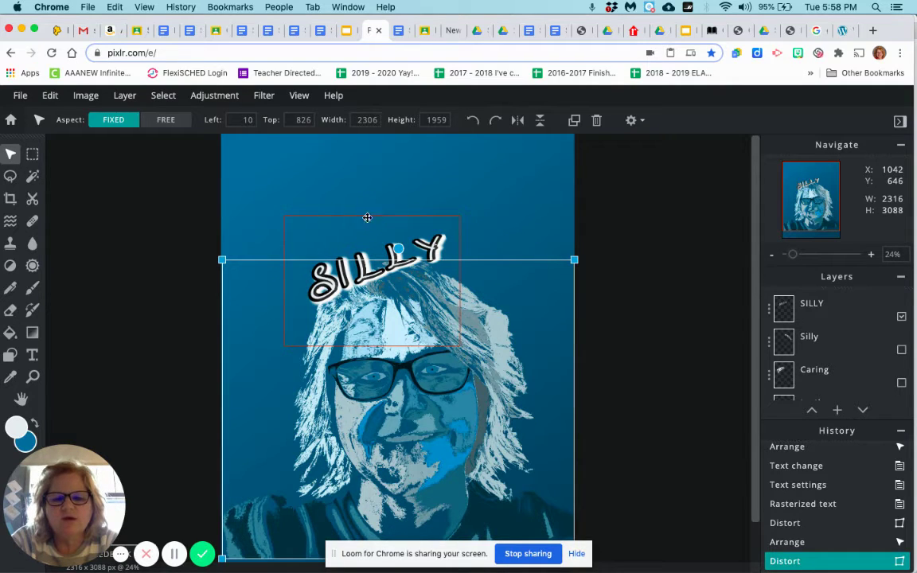
Step: Move the distorted SILLY word slightly up and left so it sits just above the hair, and deselect it
left_click_drag(386, 235, 377, 220)
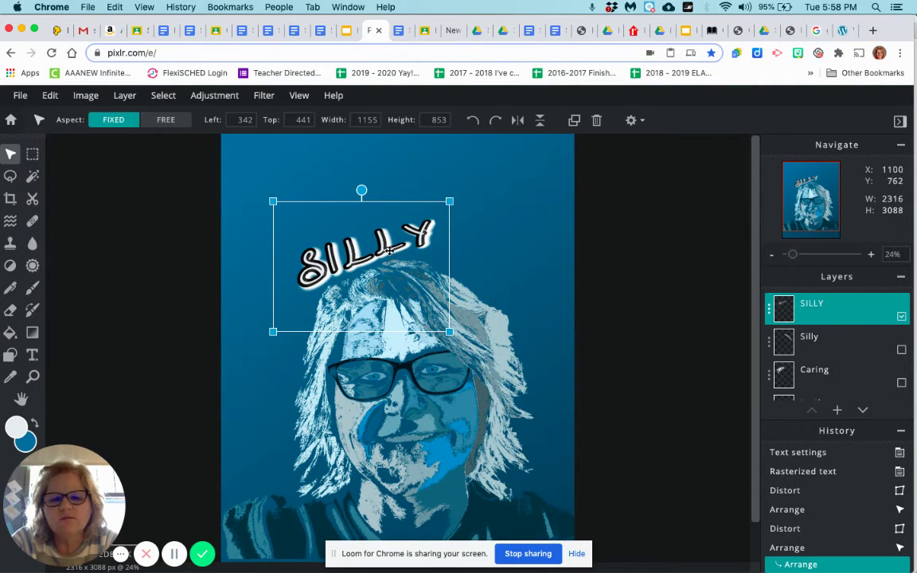
mouse_move(390, 251)
left_mouse_down()
mouse_move(402, 257)
mouse_move(395, 253)
left_mouse_up()
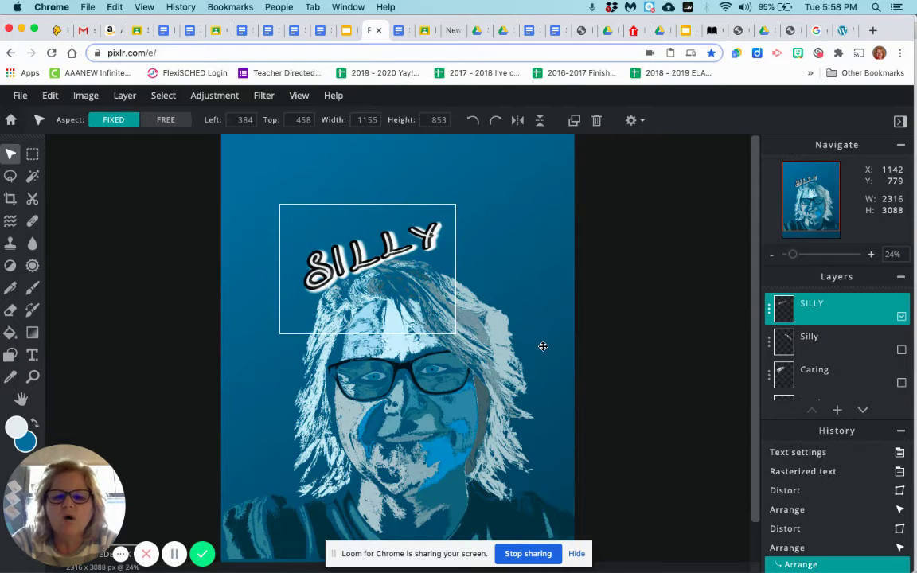
left_click(552, 208)
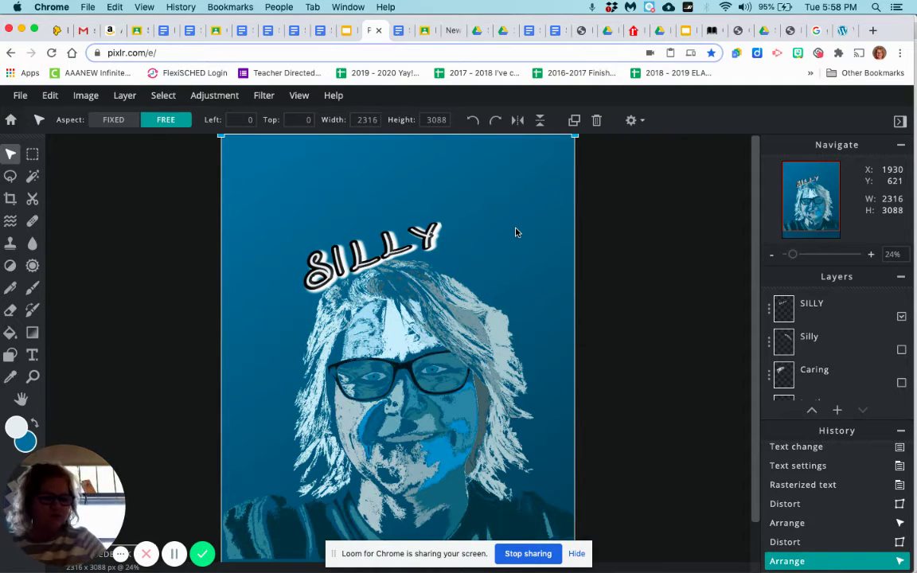
Step: Swap the foreground and background colors and add a new placeholder text layer in blue
left_click(35, 423)
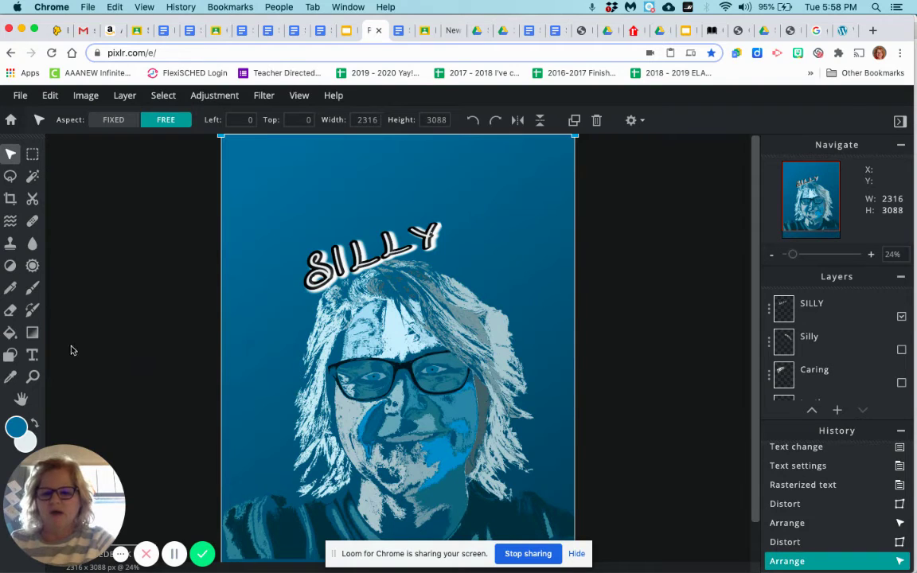
left_click(33, 355)
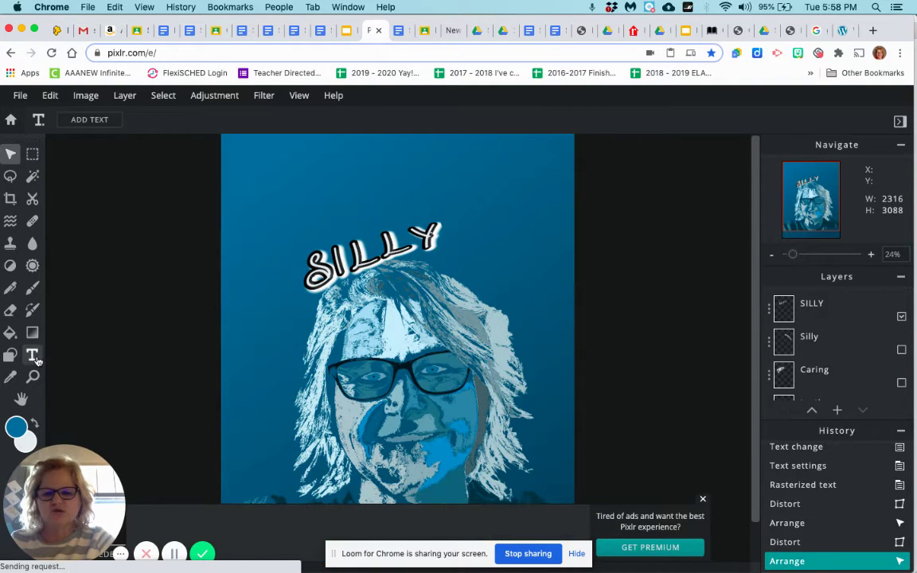
left_click(102, 124)
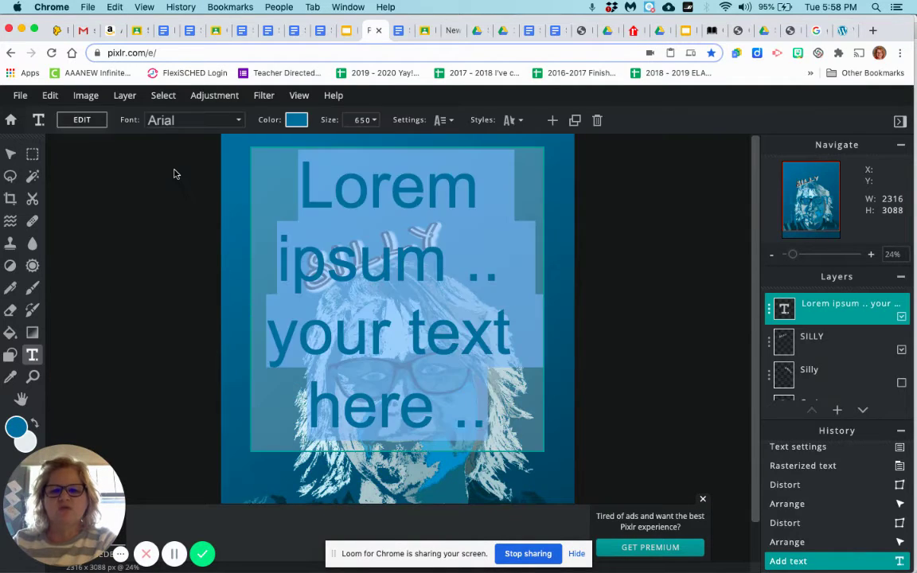
Step: Reduce the new placeholder text's size to 349
left_click(376, 122)
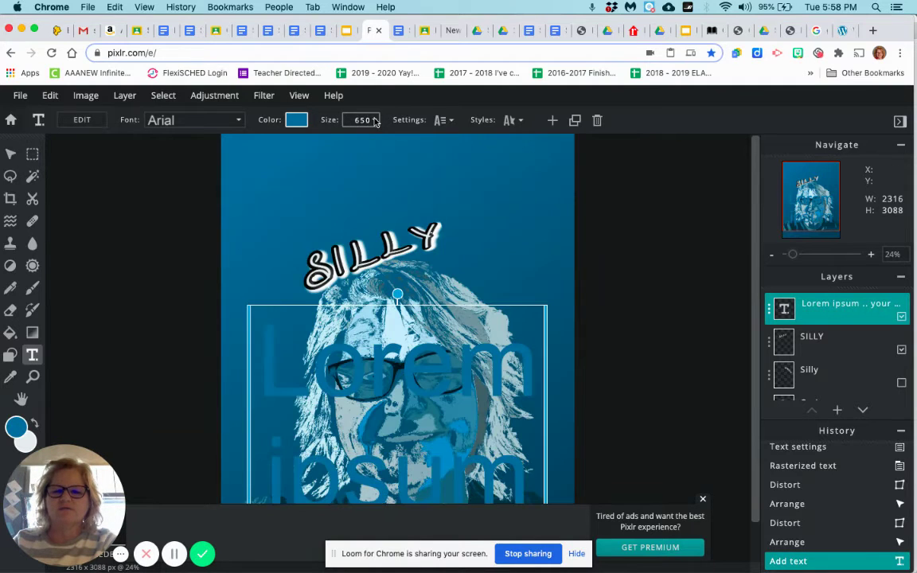
left_click(375, 122)
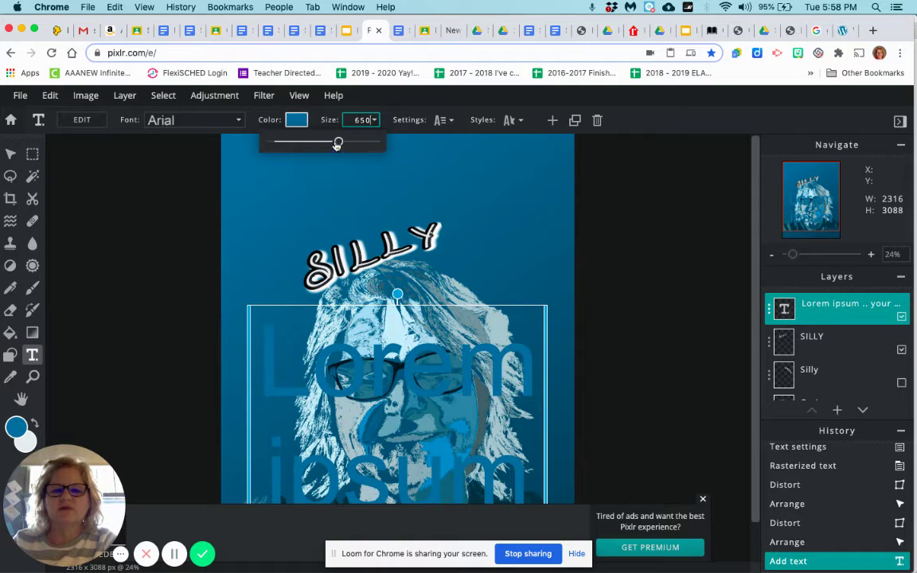
left_click_drag(338, 142, 307, 142)
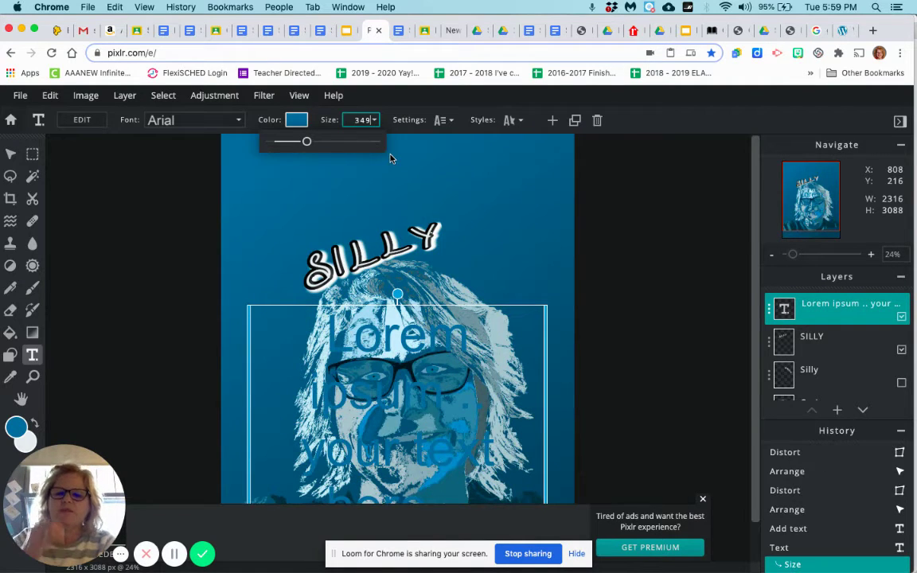
scroll(381, 164, "down", 3)
scroll(381, 164, "down", 2)
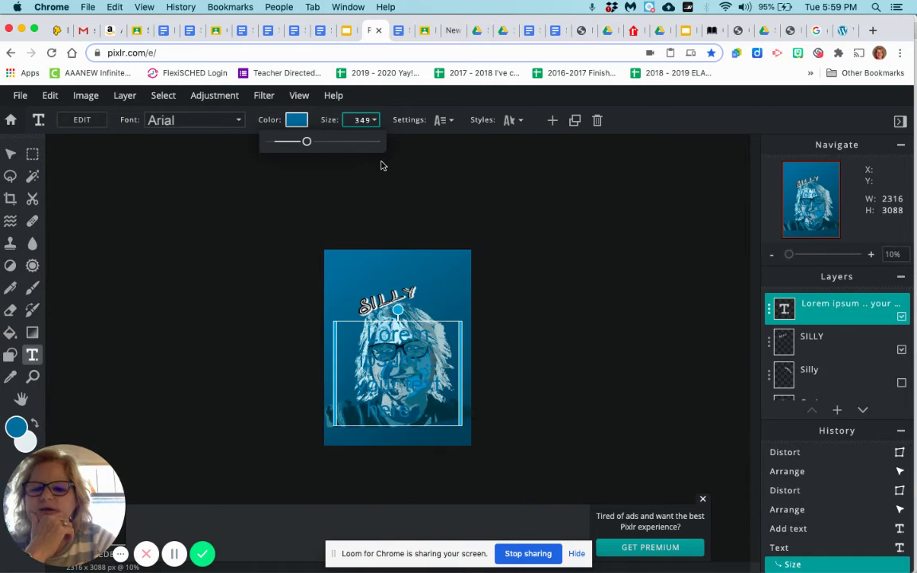
Step: Change the new placeholder text's color to light blue #98DFFF
scroll(405, 211, "up", 5)
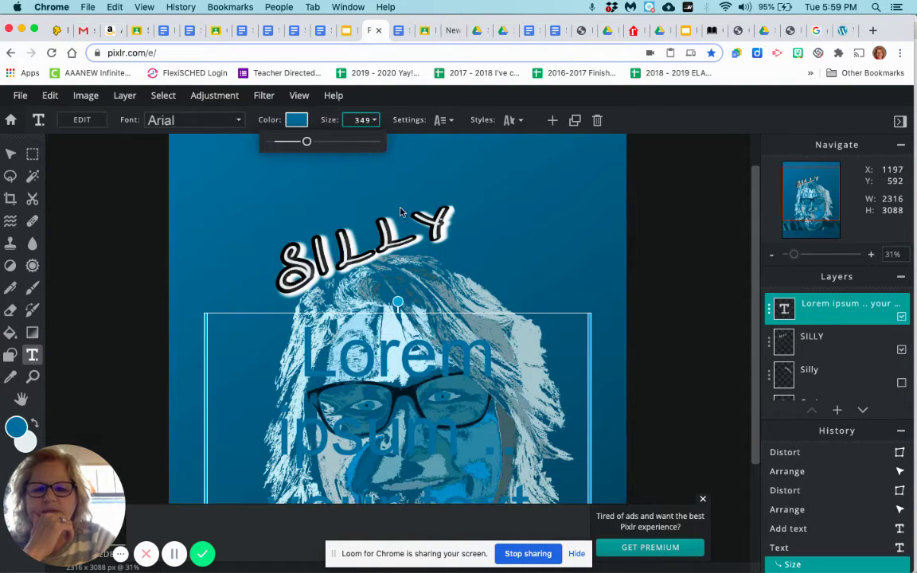
left_click(295, 121)
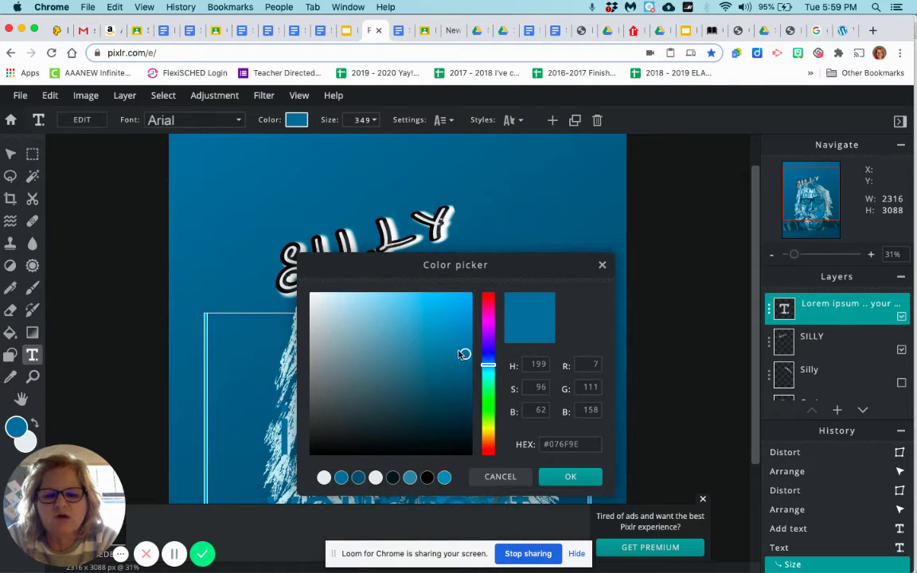
left_click_drag(390, 360, 375, 294)
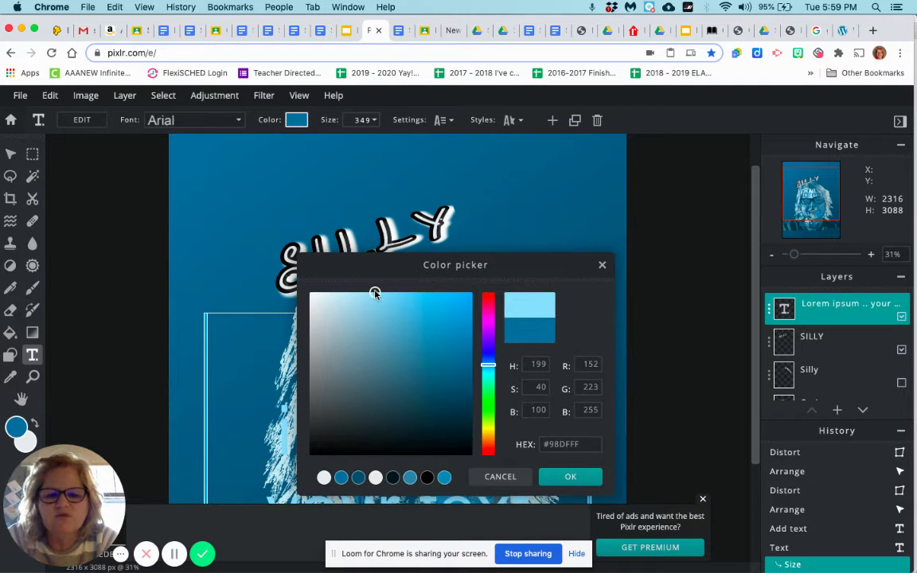
left_click(578, 478)
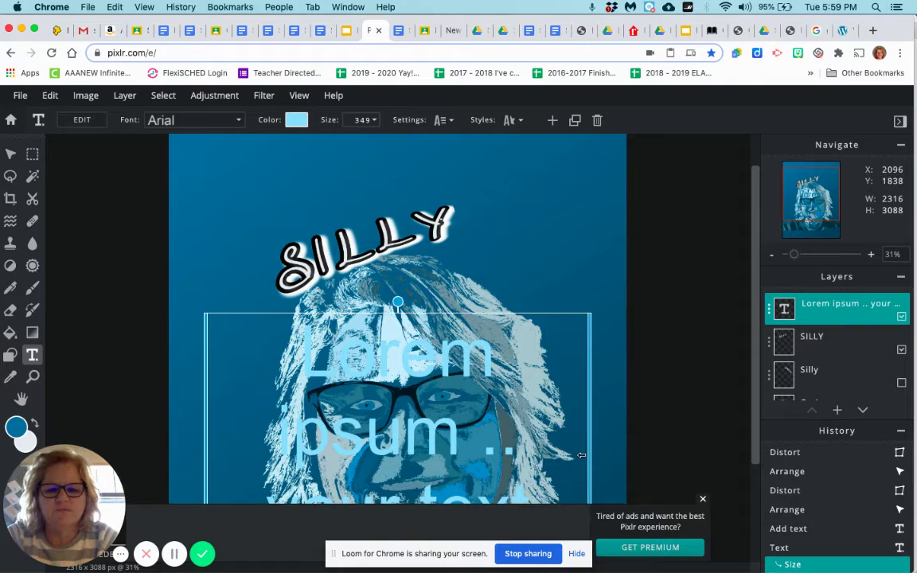
Step: Move the placeholder text up over the SILLY word and replace its wording with CREATIVE
left_click_drag(404, 303, 424, 164)
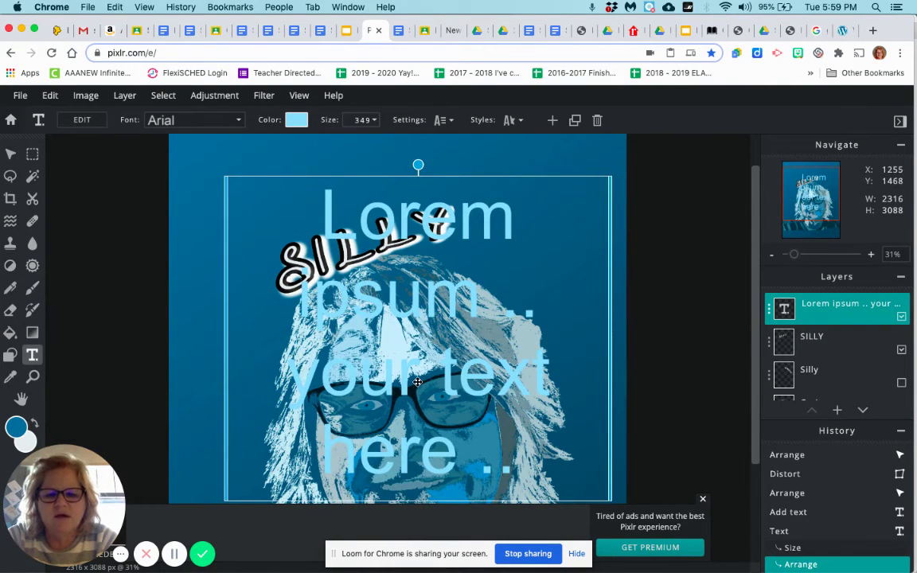
double_click(417, 382)
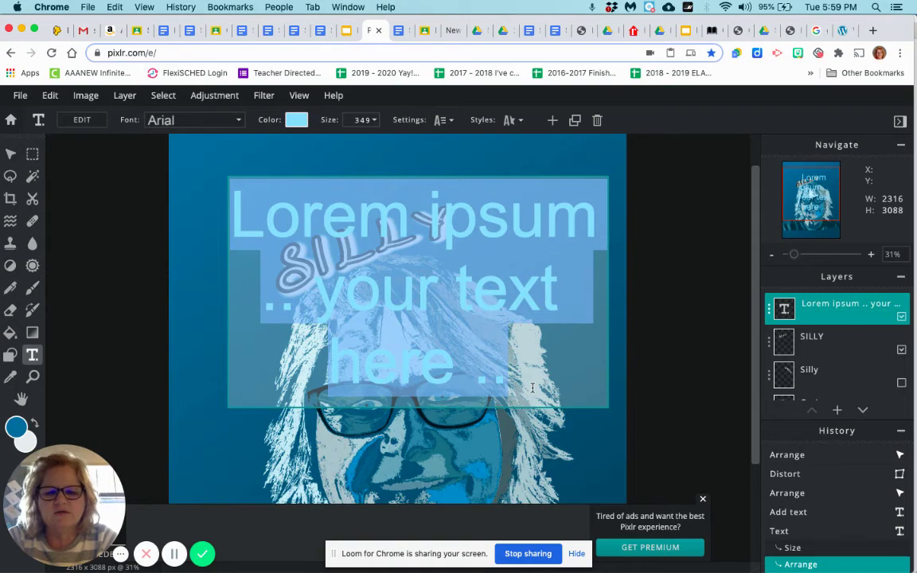
left_click(533, 388)
left_click_drag(481, 371, 229, 223)
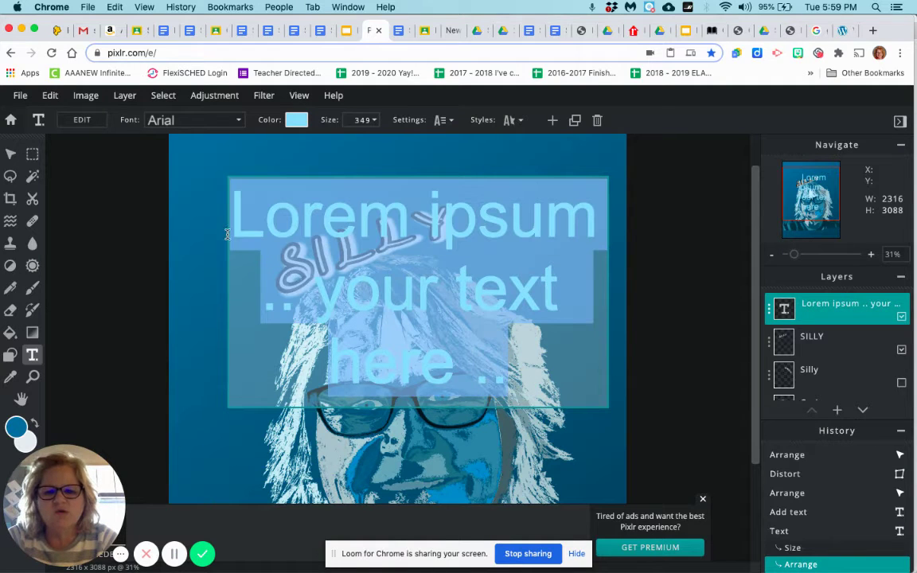
key("BackSpace")
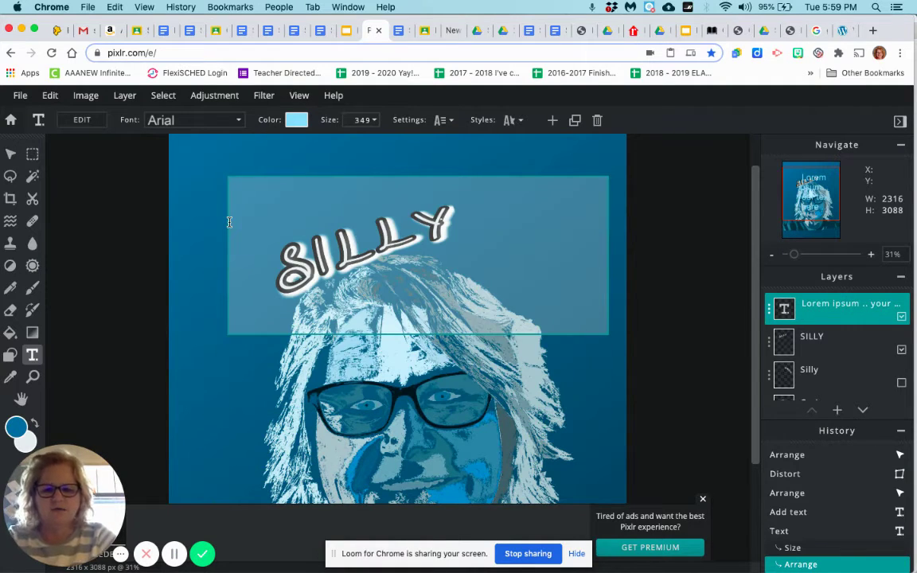
type("CREATI")
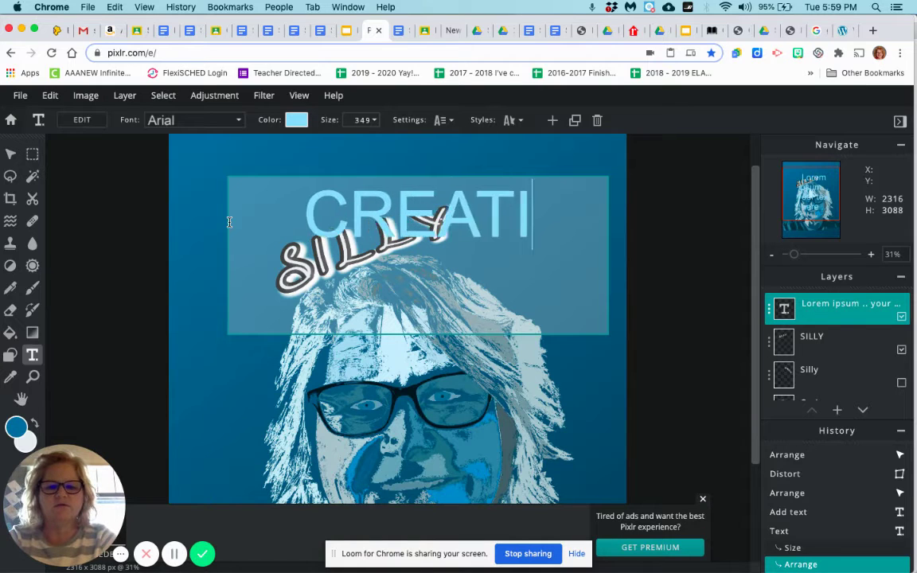
type("VE")
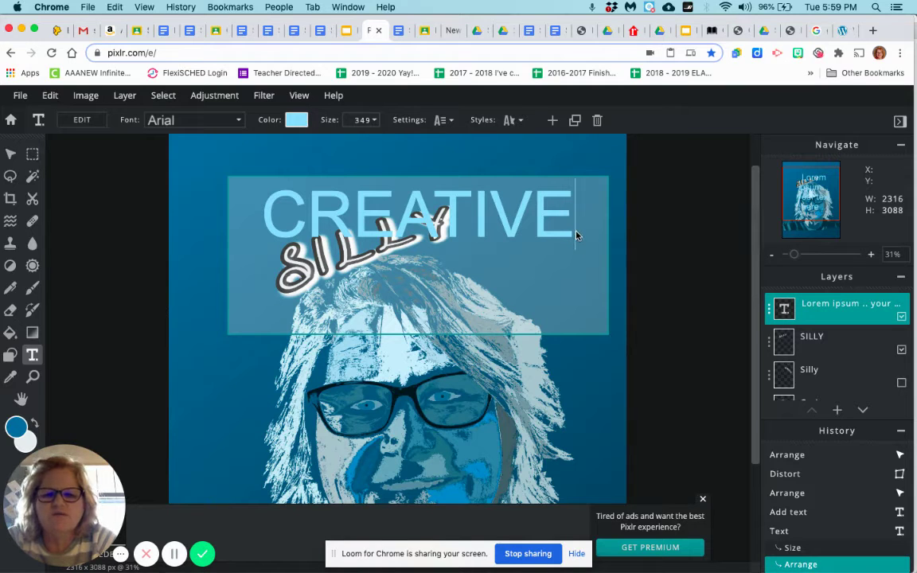
Step: Try the BebasNeue font on the CREATIVE text, and settle on Baangkarr Press
left_click_drag(575, 237, 262, 205)
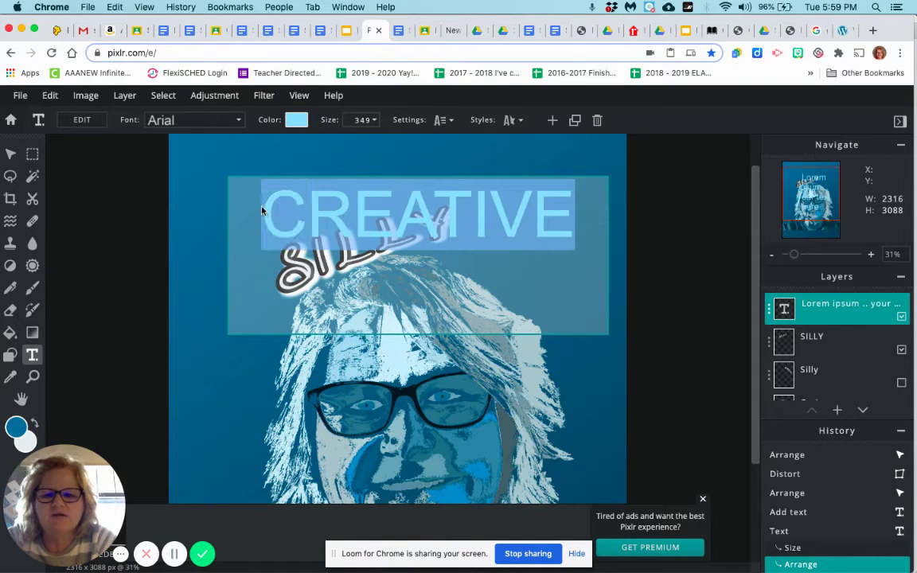
left_click(214, 122)
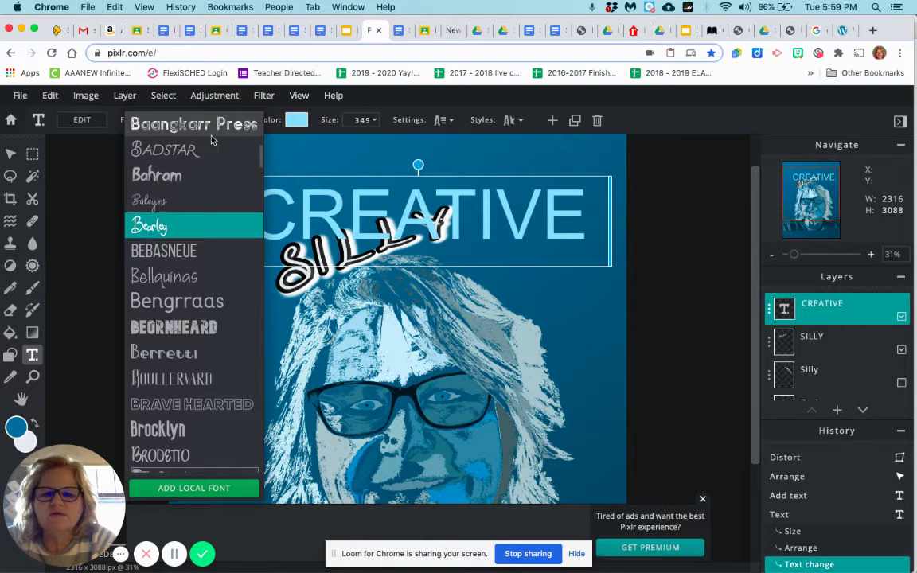
left_click(167, 251)
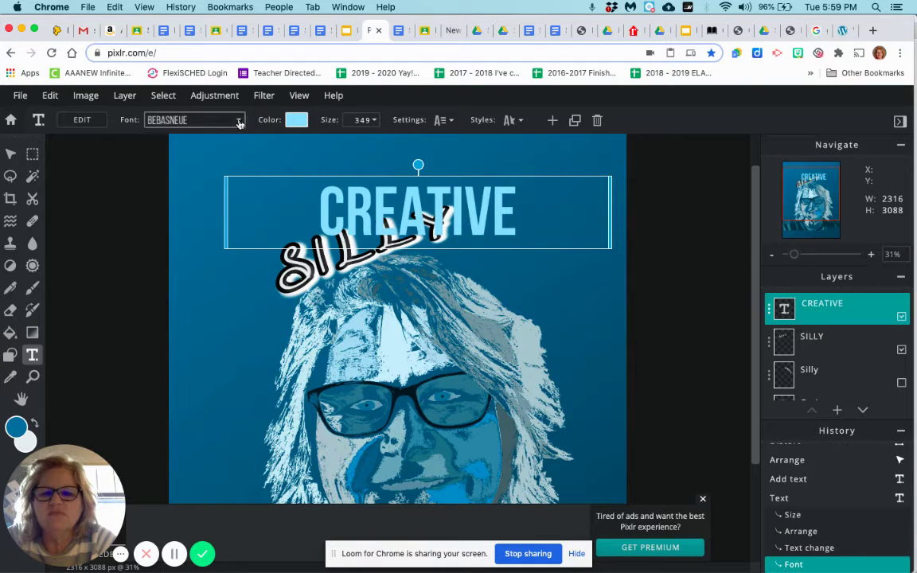
left_click(238, 121)
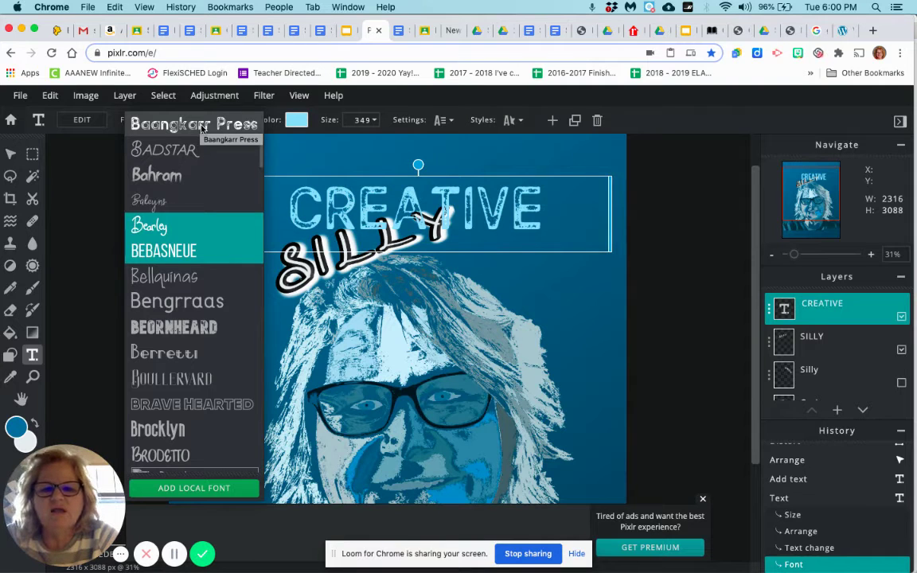
key("Escape")
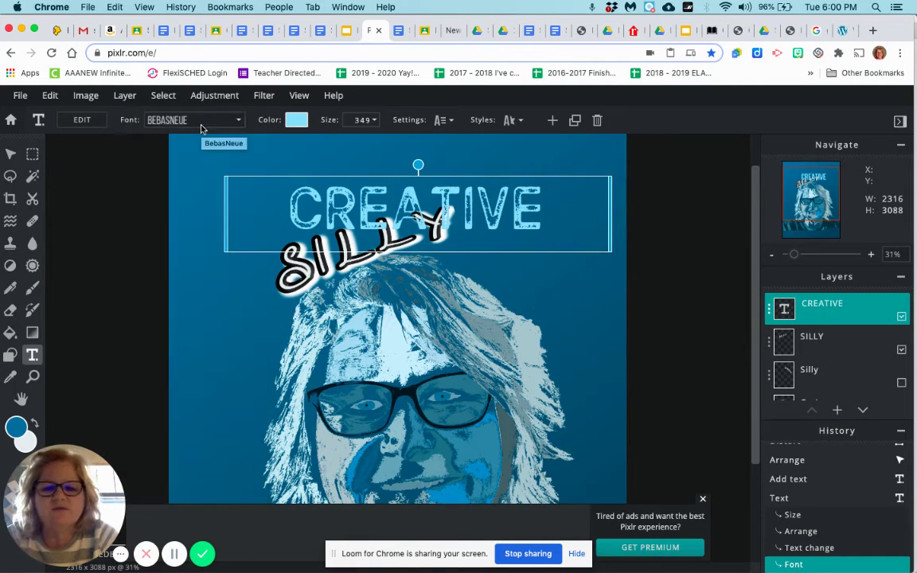
key("Down")
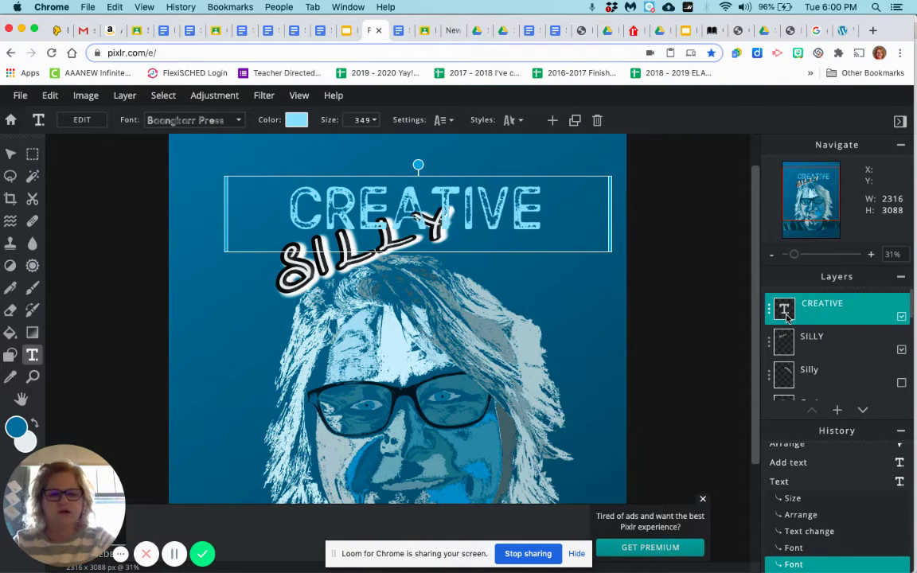
Step: Add a shadow to the CREATIVE text in light blue #72D3FF, with blur 31 and vertical position 100
left_click(512, 120)
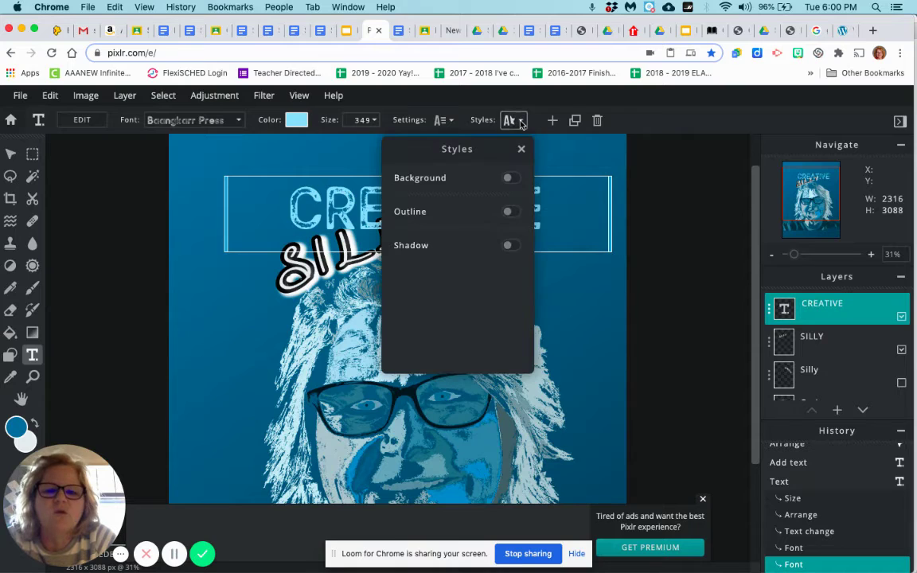
left_click_drag(478, 151, 569, 148)
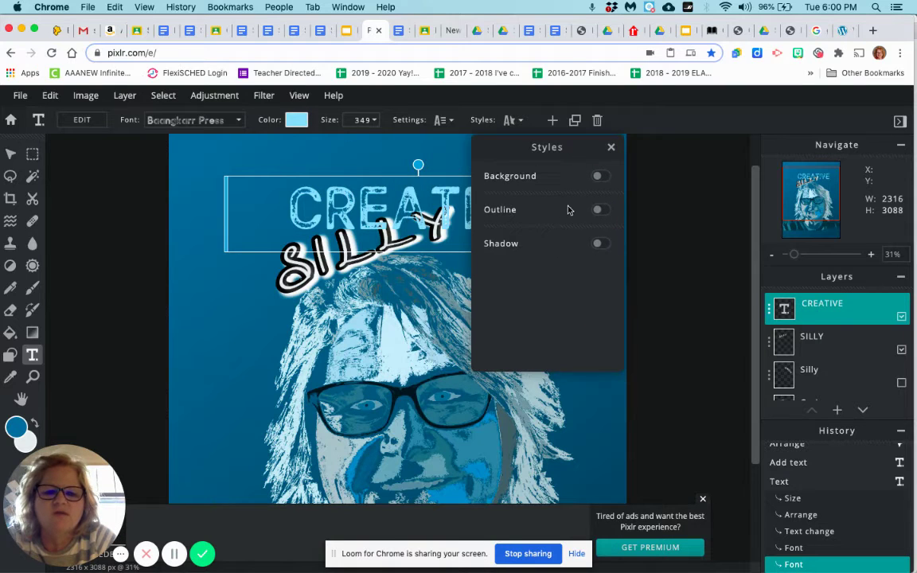
left_click(600, 244)
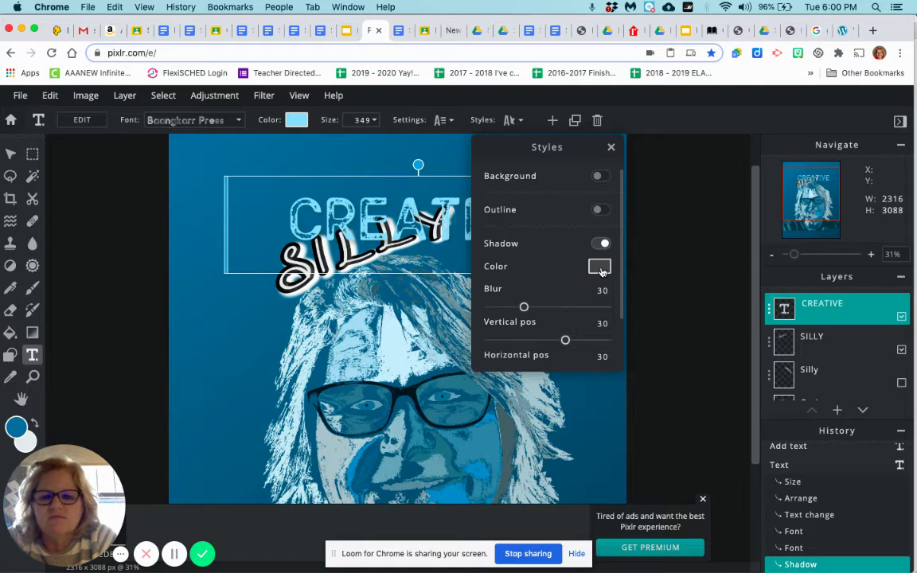
left_click(600, 269)
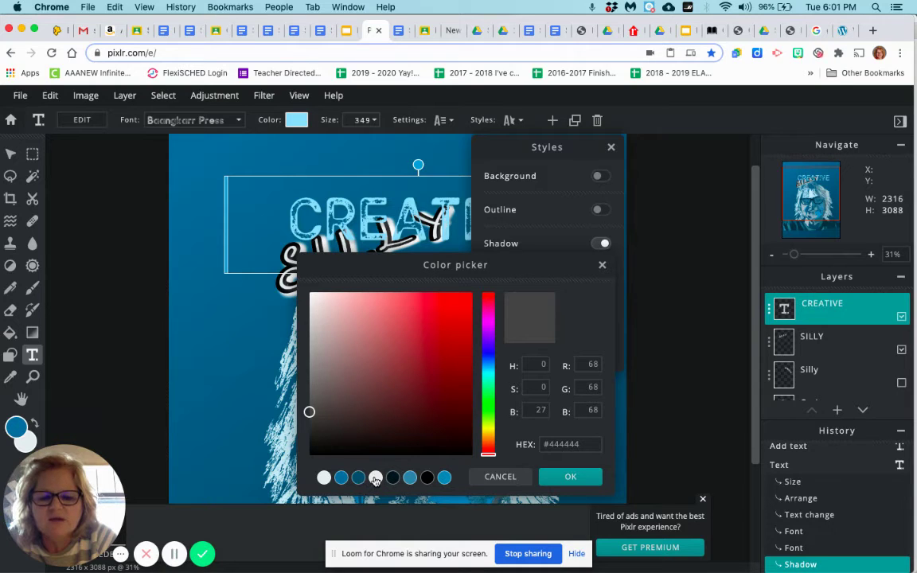
left_click(375, 478)
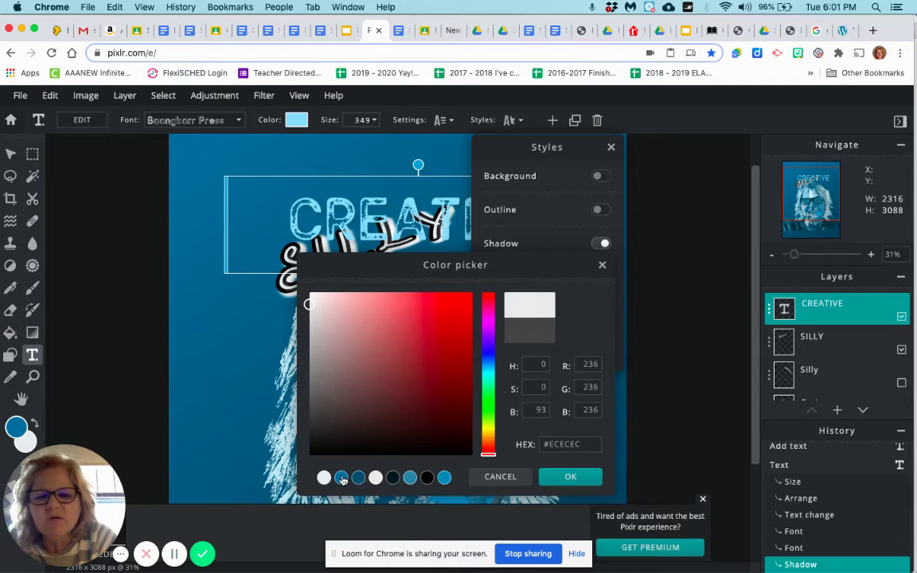
left_click(342, 477)
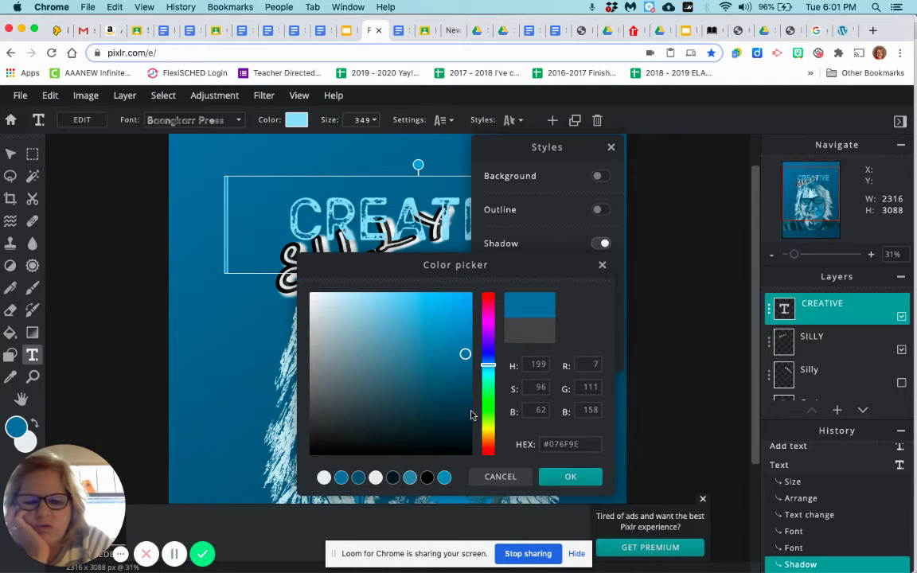
mouse_move(463, 357)
left_mouse_down()
mouse_move(391, 317)
mouse_move(383, 299)
mouse_move(384, 361)
mouse_move(400, 292)
left_mouse_up()
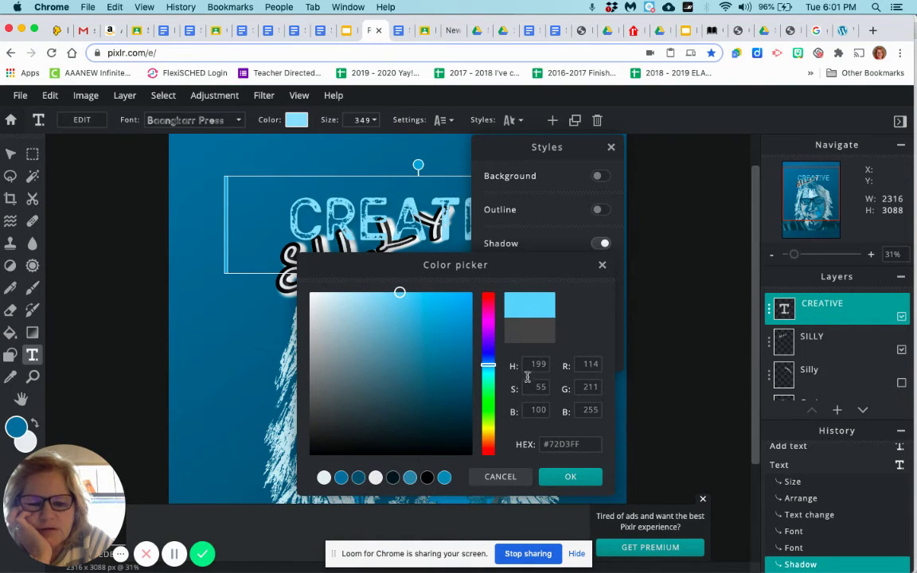
left_click(571, 477)
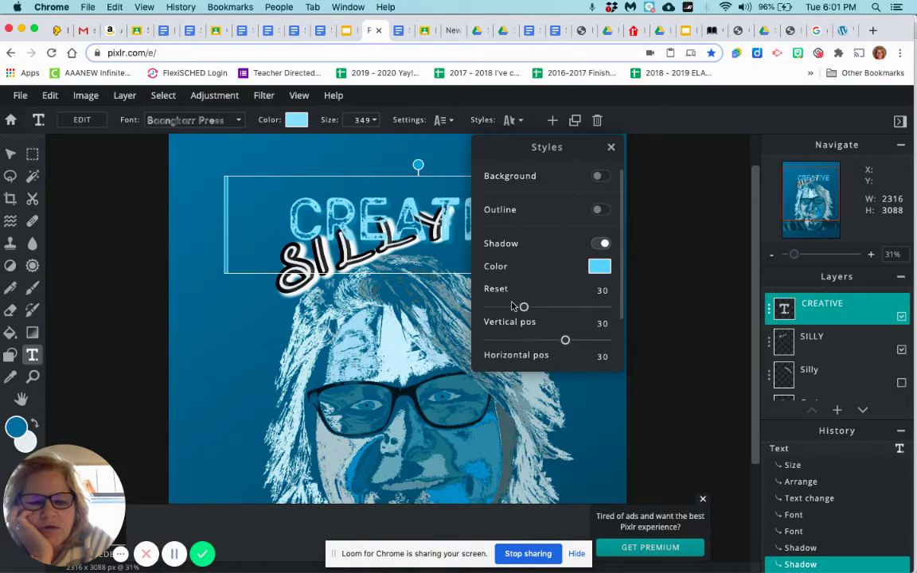
mouse_move(514, 306)
left_mouse_down()
mouse_move(527, 305)
mouse_move(489, 307)
mouse_move(526, 307)
left_mouse_up()
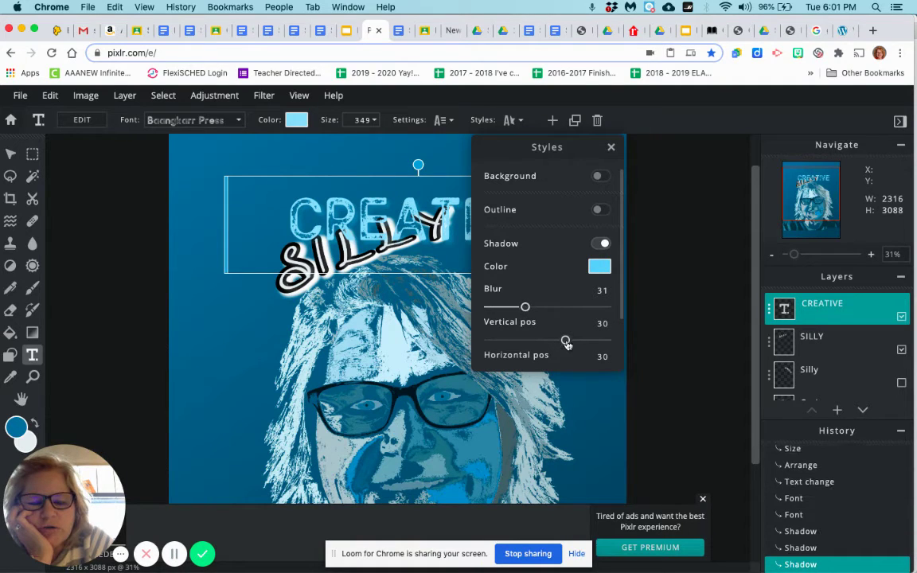
left_click_drag(567, 342, 615, 338)
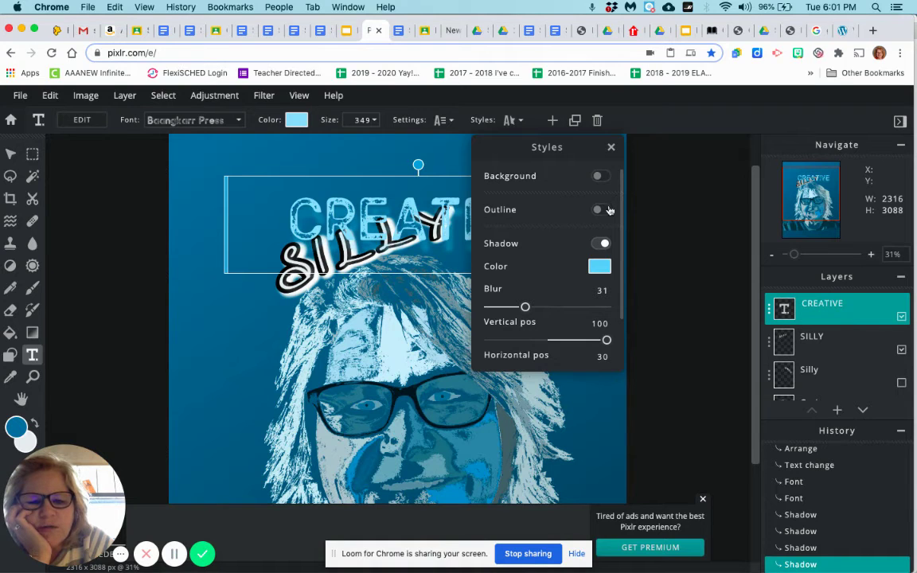
Step: Add an outline to the CREATIVE text in dark blue #022D41 and close the style settings
left_click(602, 211)
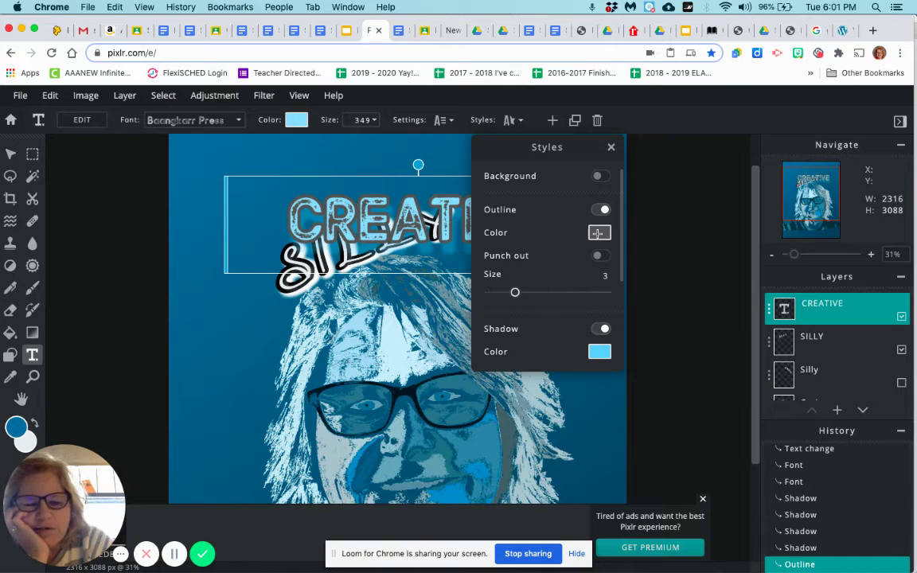
left_click(599, 233)
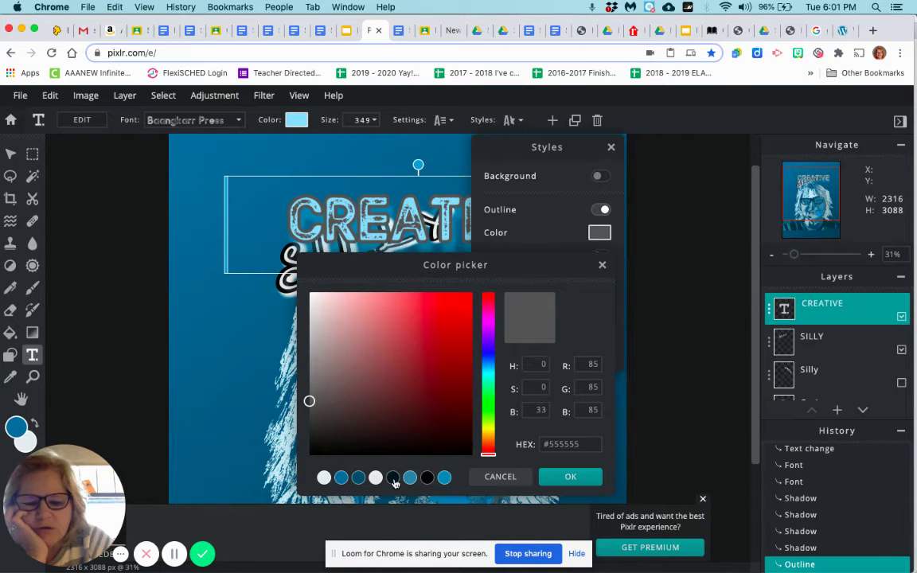
left_click(393, 477)
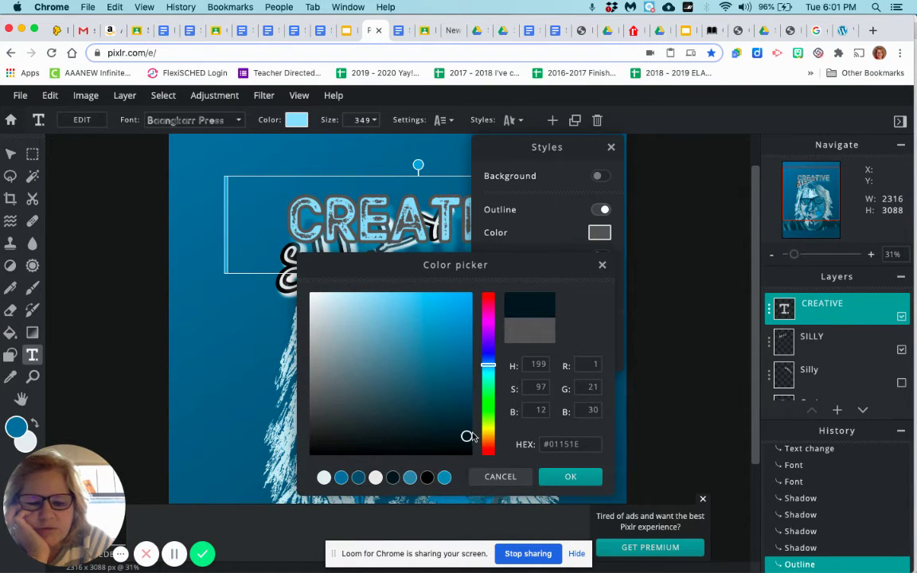
left_click_drag(466, 436, 468, 414)
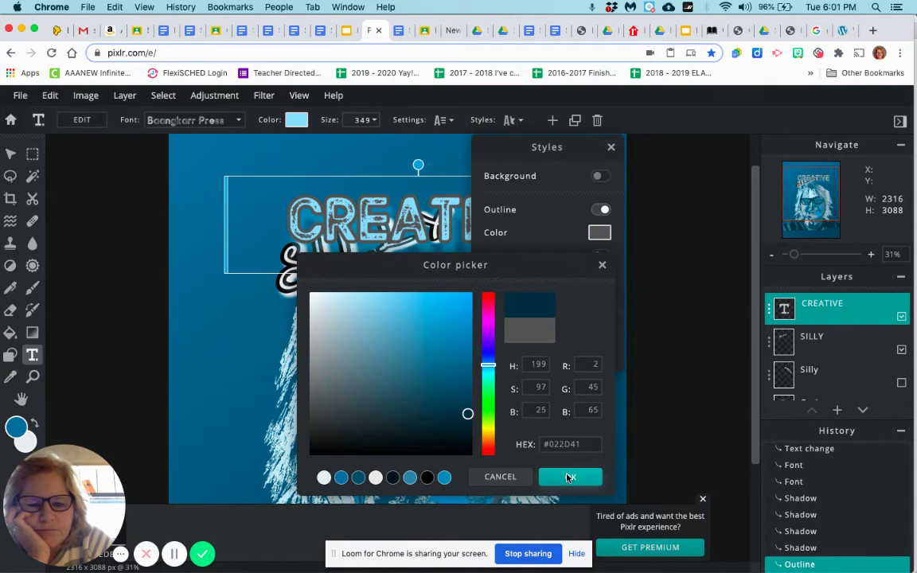
left_click(570, 477)
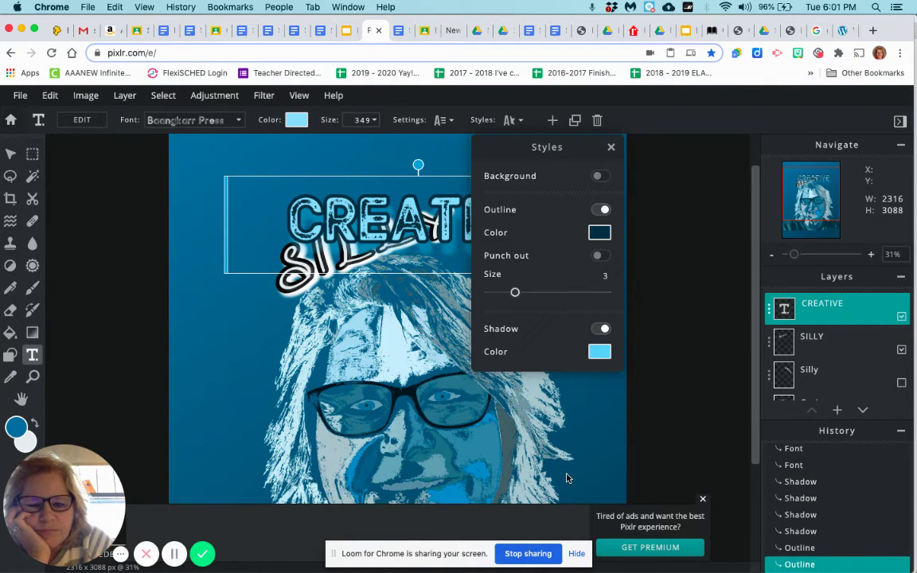
left_click(612, 149)
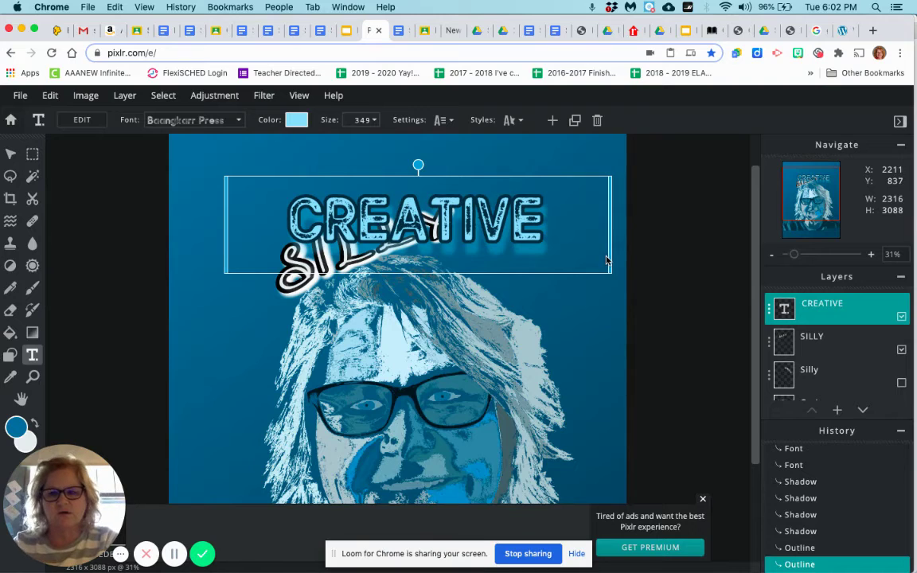
Step: Rasterize the CREATIVE text layer
scroll(580, 236, "down", 1)
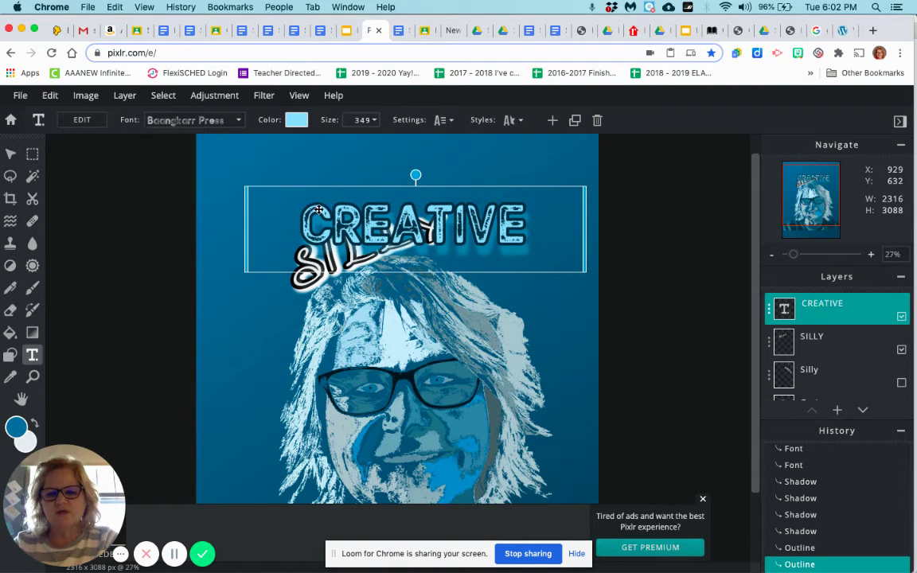
left_click(127, 97)
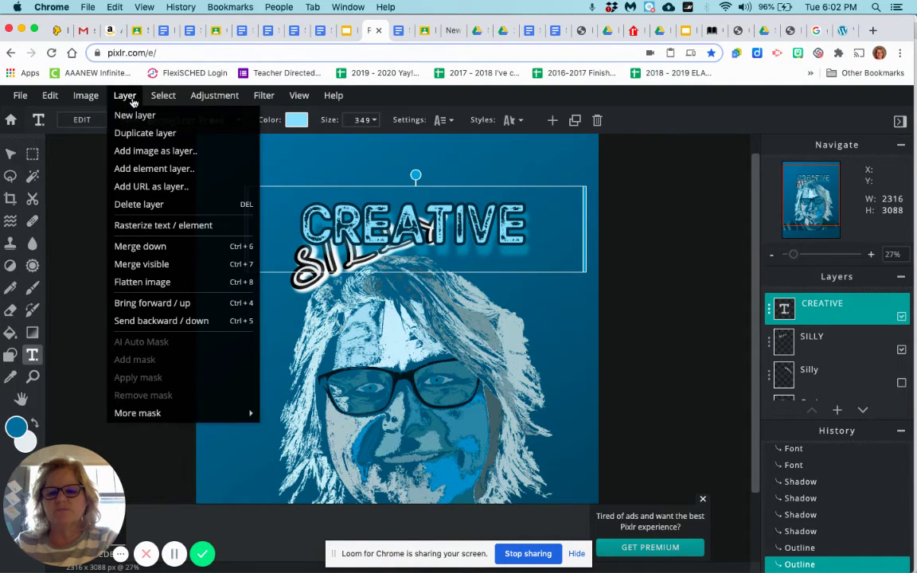
left_click(228, 228)
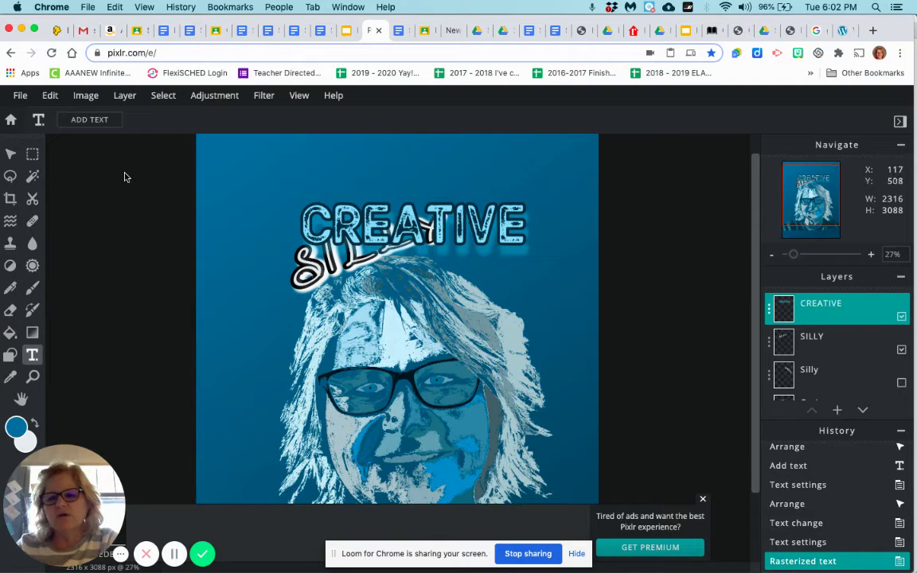
Step: Free distort the CREATIVE layer, pulling its lower corners inward to about 826 x 1014 on the left and 1759 x 1026 on the right
left_click(51, 95)
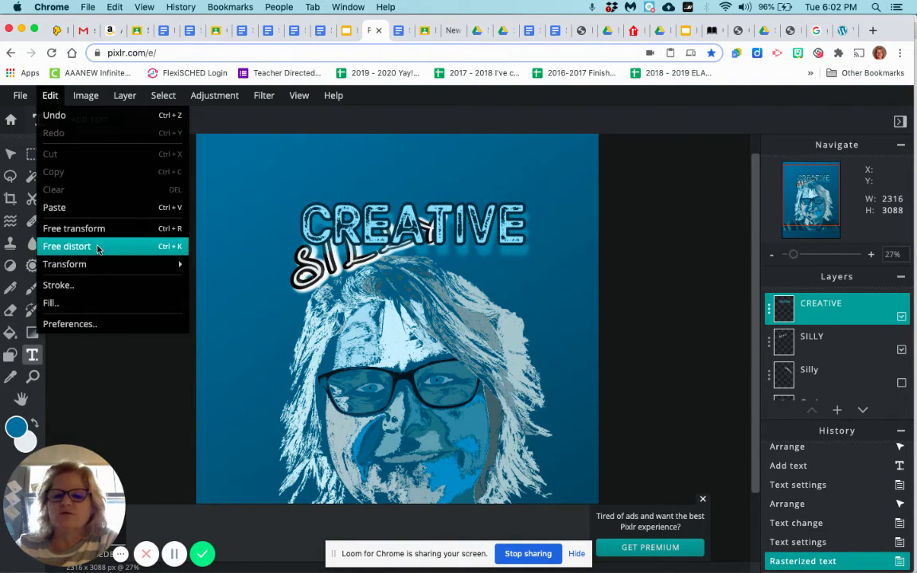
left_click(70, 247)
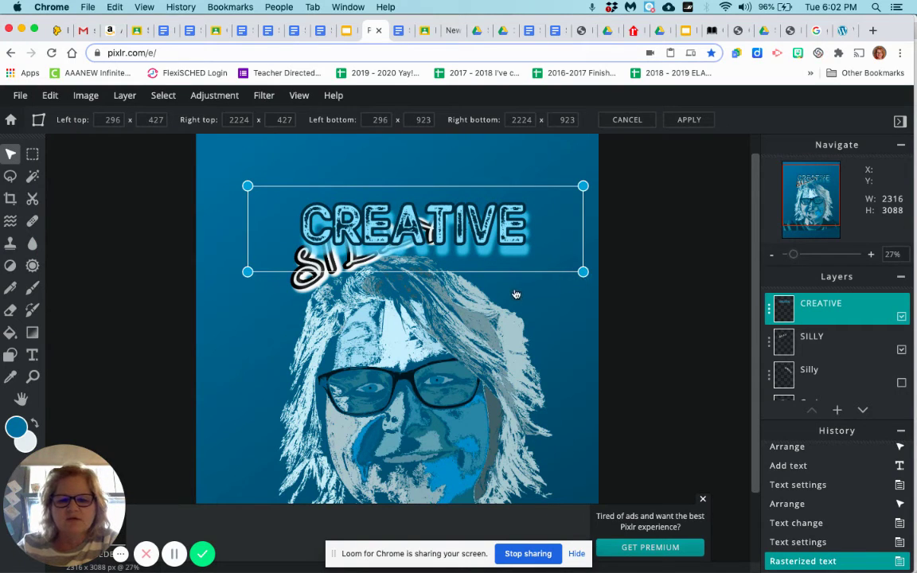
left_click_drag(583, 271, 502, 290)
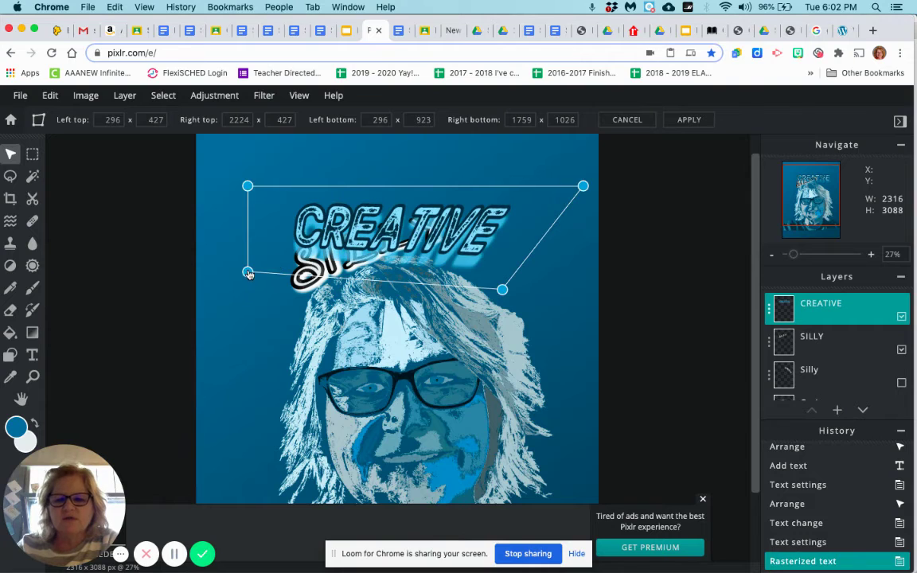
left_click_drag(249, 273, 340, 288)
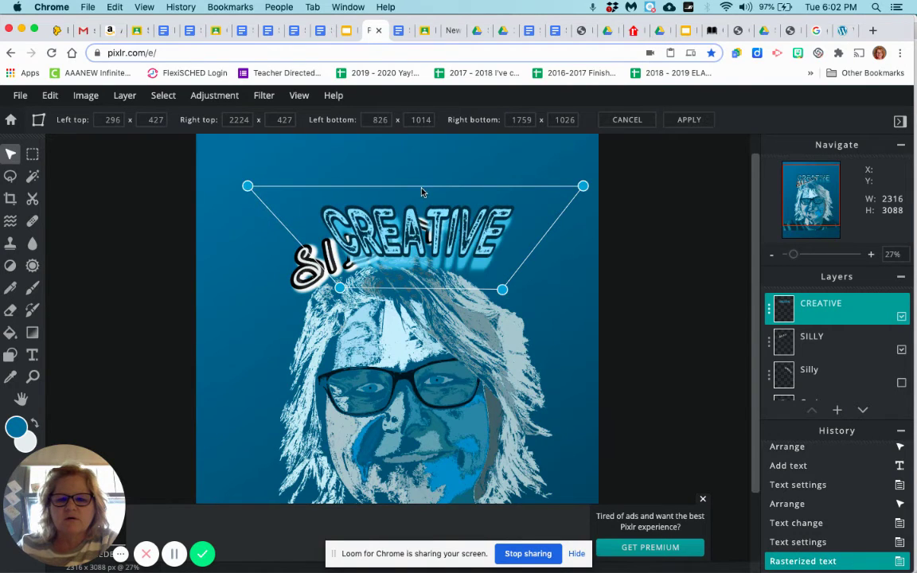
left_click(422, 191)
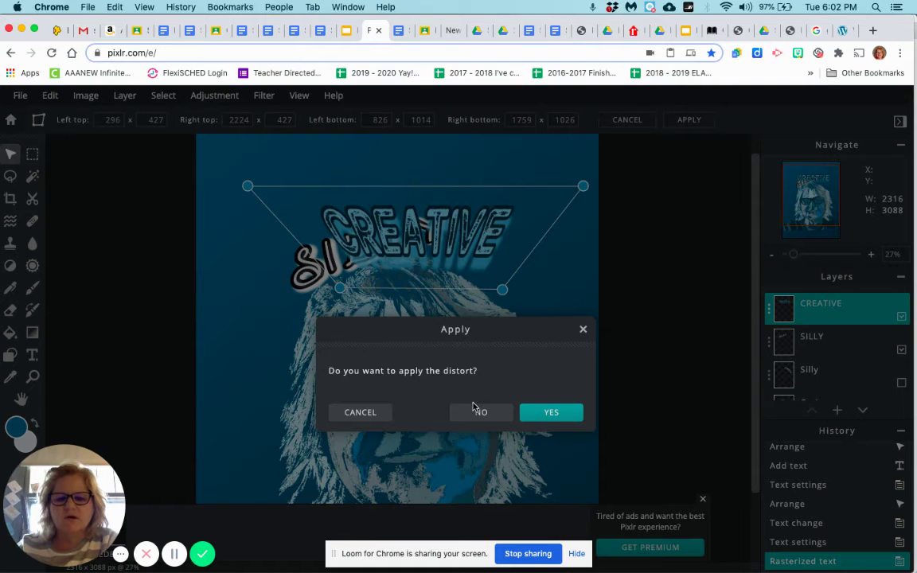
left_click(360, 412)
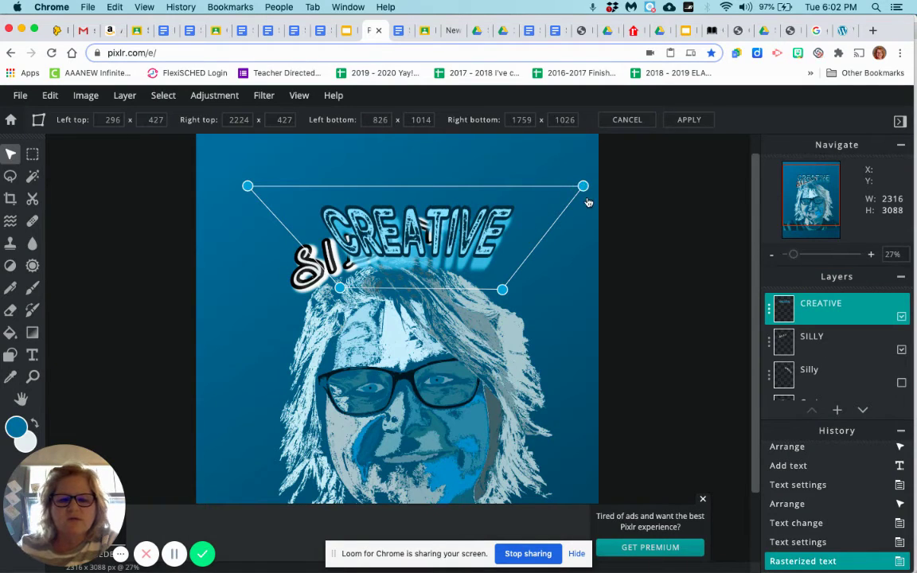
Step: Raise the upper right distort corner of CREATIVE to about 2206 x 376 and apply the distortion
mouse_move(584, 187)
left_mouse_down()
mouse_move(587, 196)
mouse_move(581, 177)
left_mouse_up()
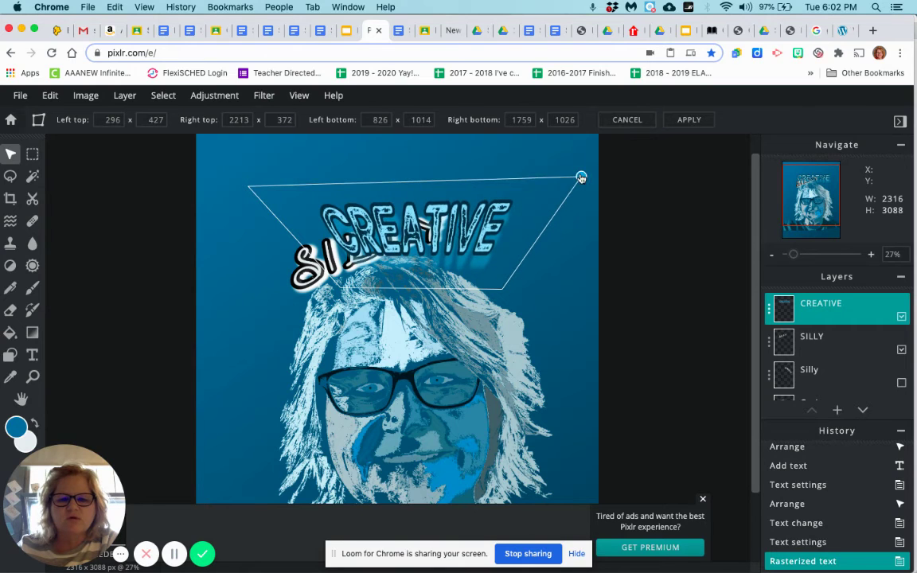
left_click(440, 181)
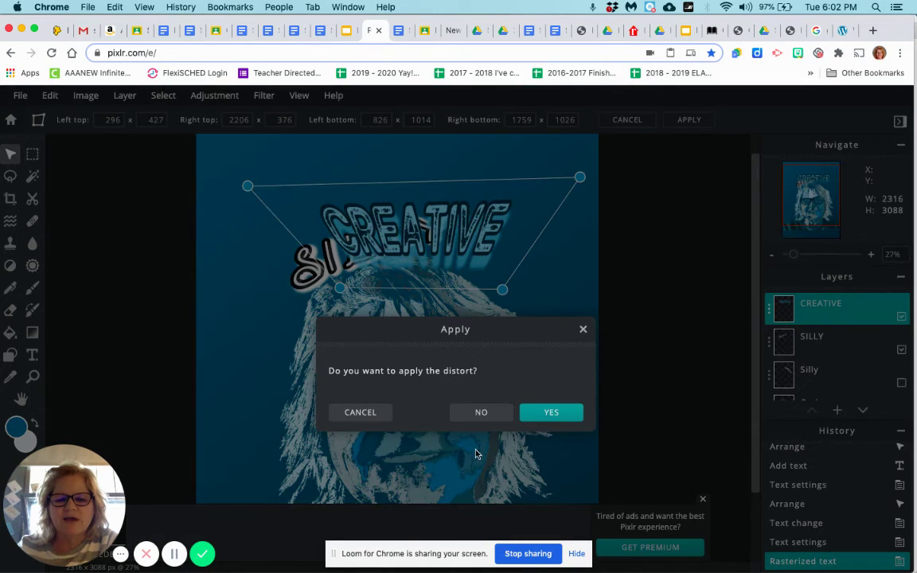
left_click(361, 412)
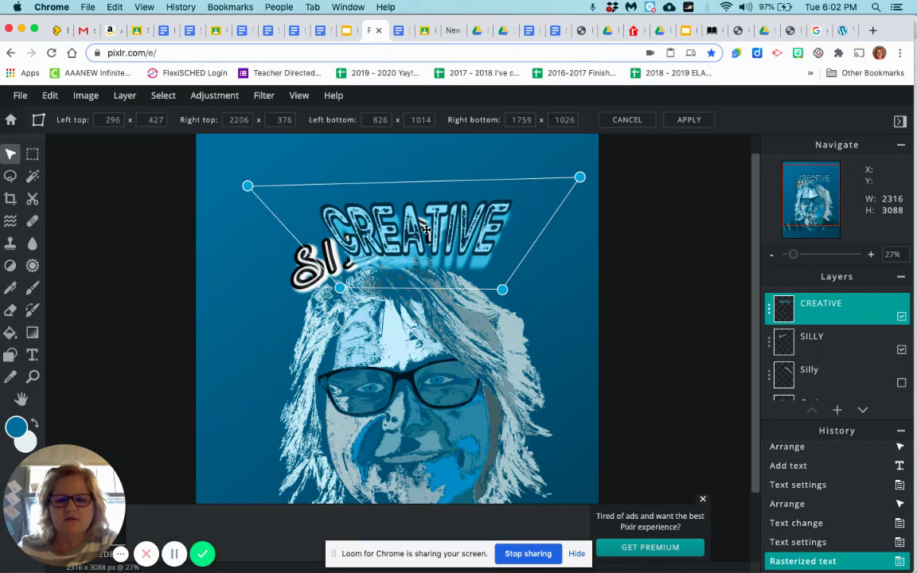
left_click(414, 187)
left_click(369, 420)
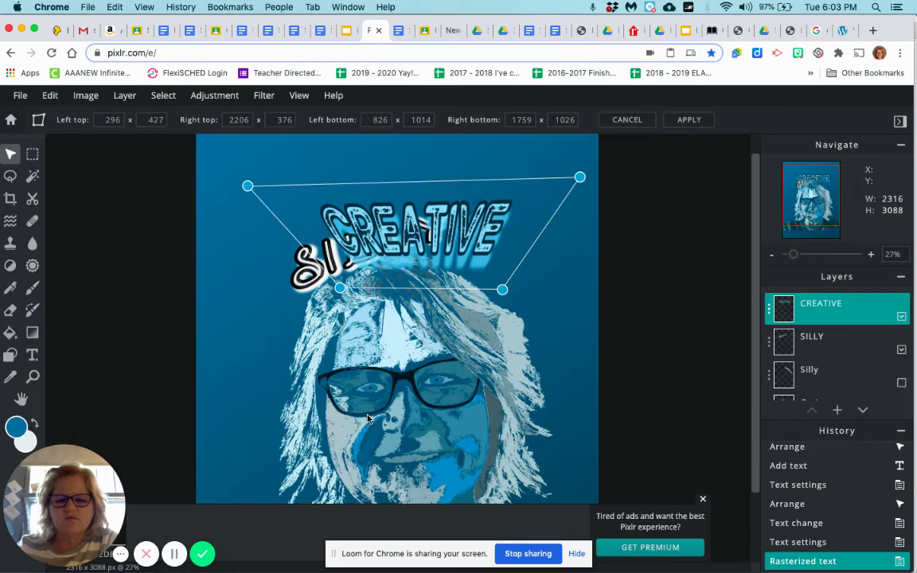
left_click(567, 247)
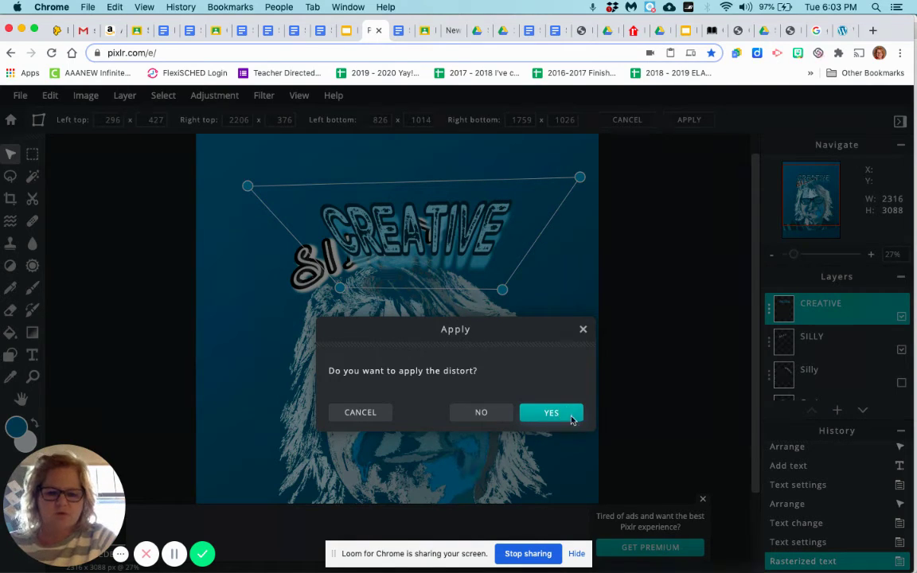
key("Return")
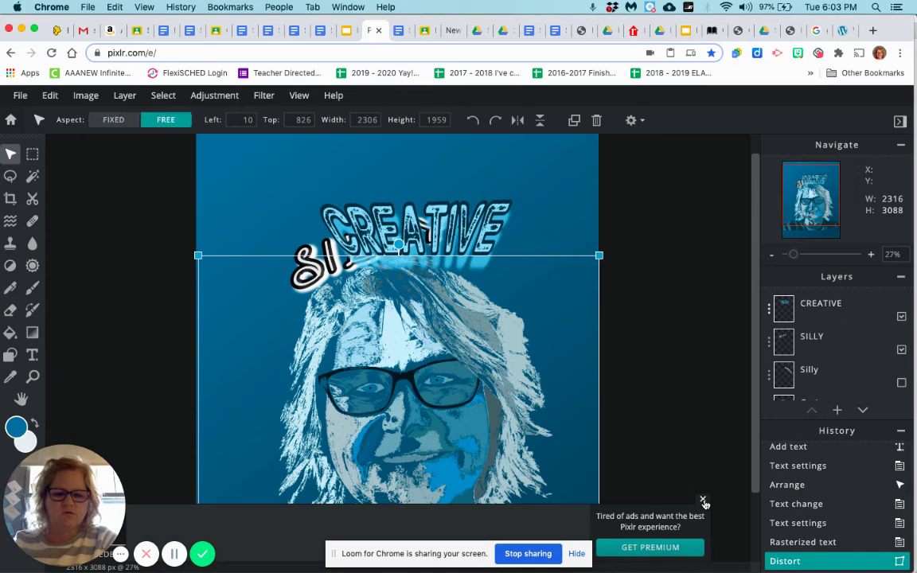
left_click(704, 502)
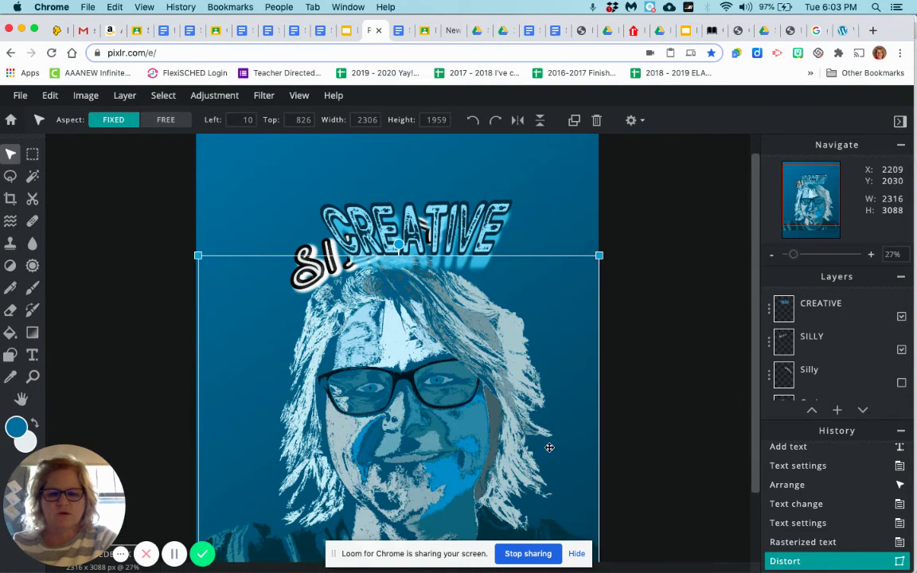
Step: Move CREATIVE up clear of the hair and move SILLY down over the left side of the face
left_click_drag(437, 212, 398, 162)
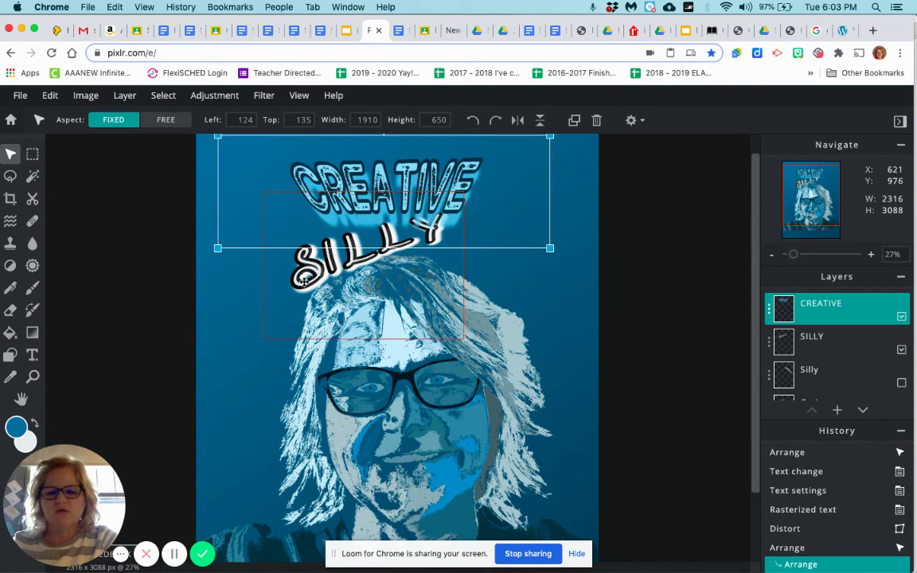
left_click(282, 254)
left_click_drag(299, 321, 254, 439)
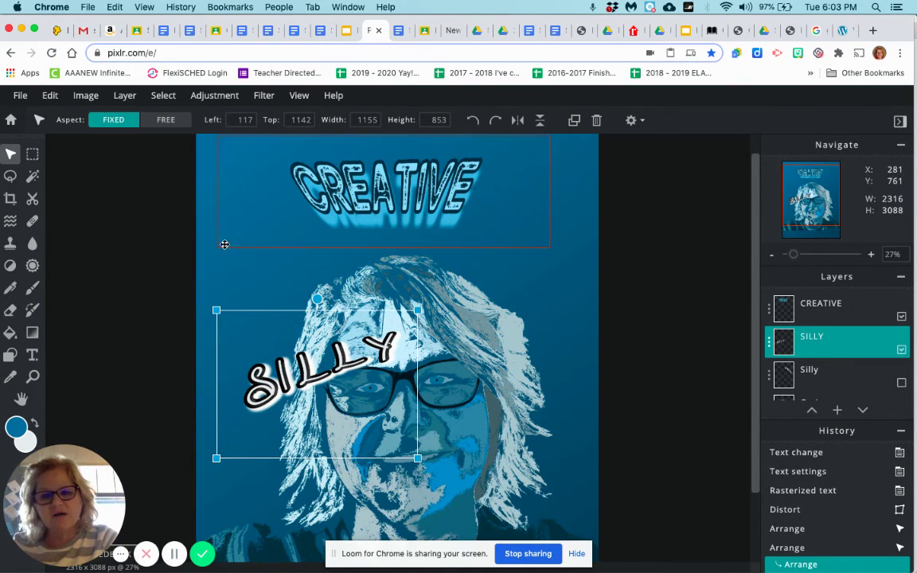
Step: Free transform the SILLY layer, rotating it to about 296° so it runs steeply upward along the left side of the hair
left_click(50, 94)
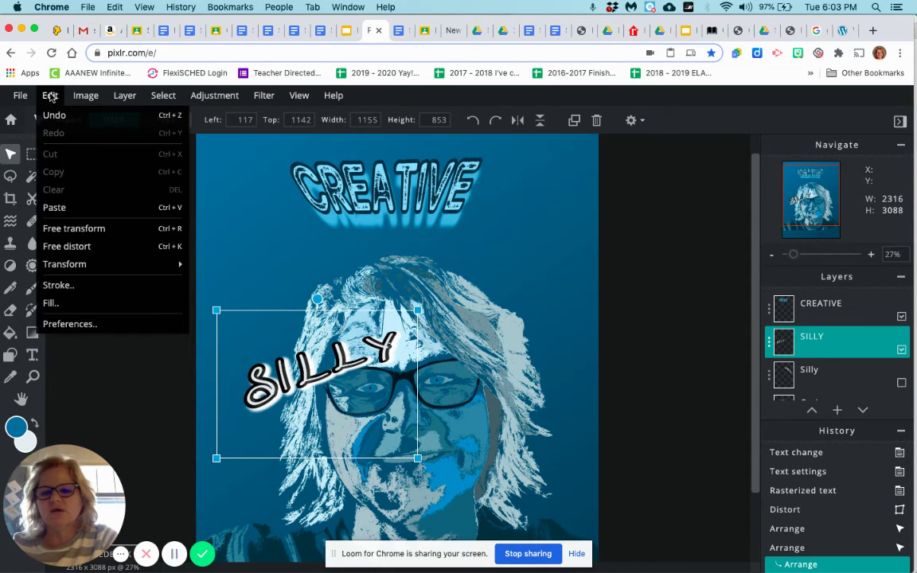
left_click(103, 229)
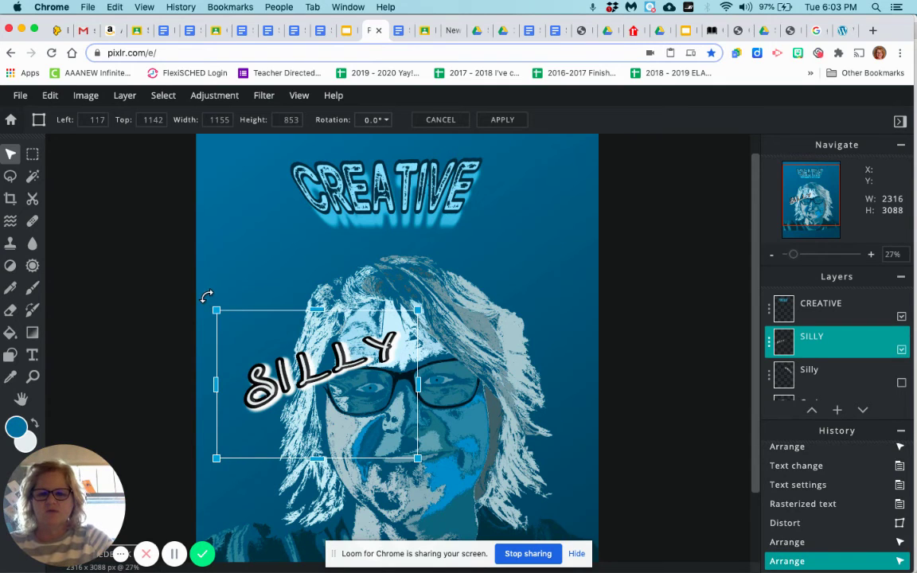
left_click_drag(205, 297, 255, 410)
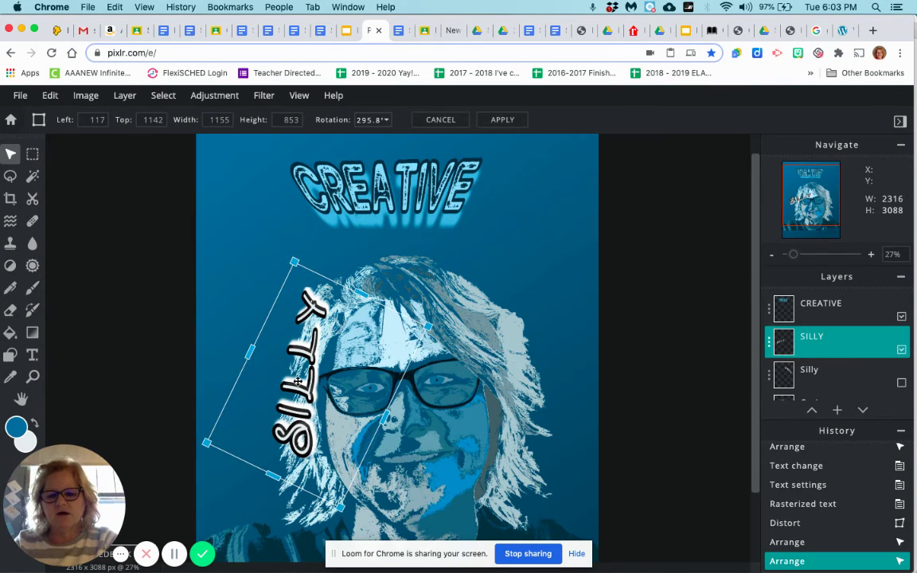
left_click_drag(315, 385, 271, 411)
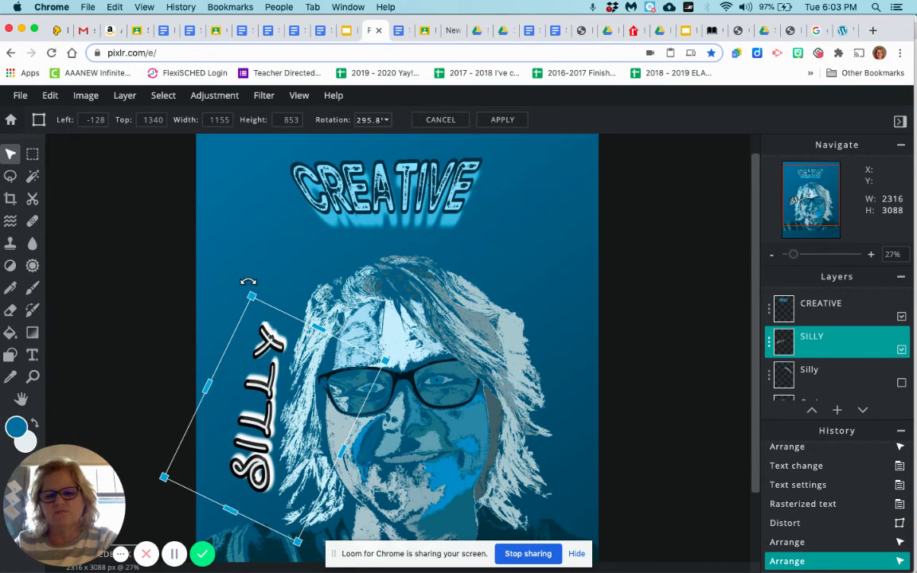
left_click_drag(257, 279, 257, 278)
key("Return")
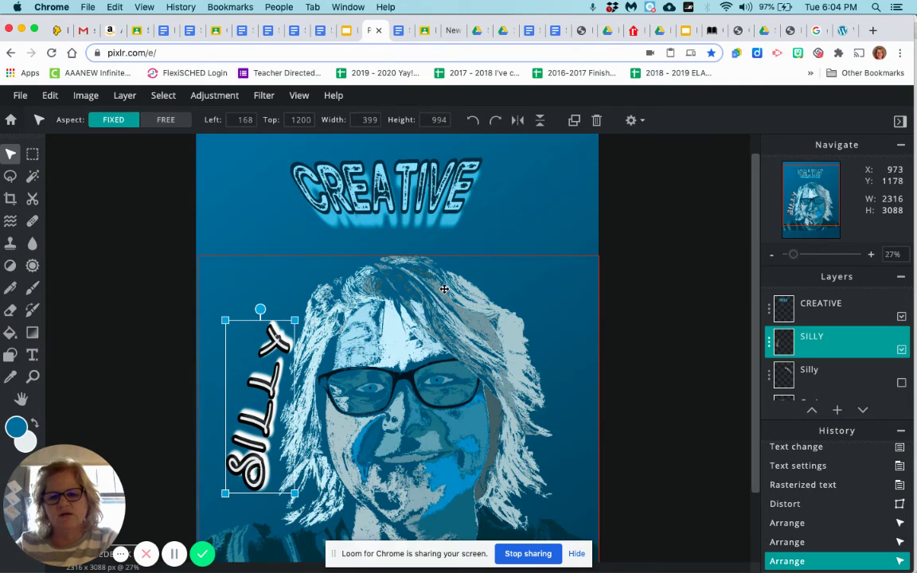
Step: Reposition CREATIVE centred just above the head, at about 203 from the left and 278 from the top, and deselect it
left_click(424, 206)
left_click_drag(424, 206, 429, 225)
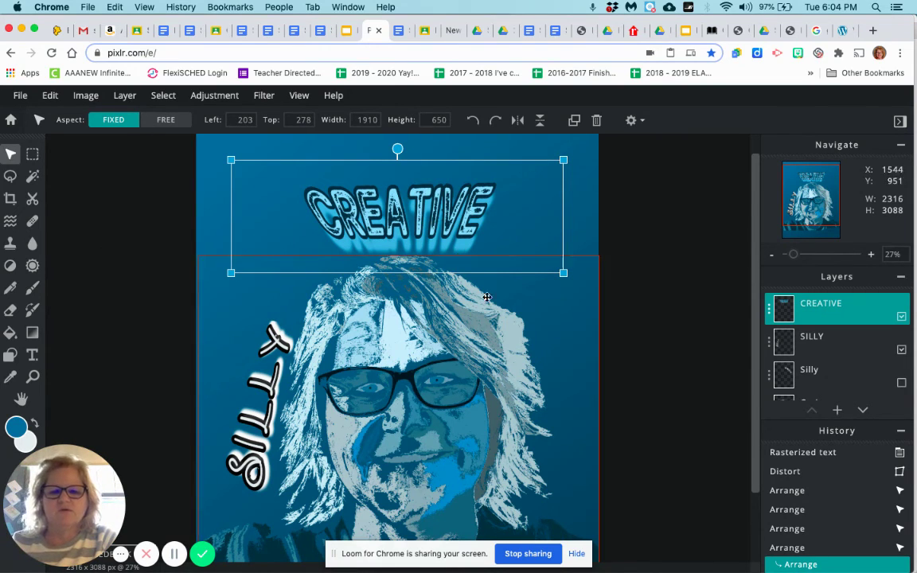
left_click(575, 223)
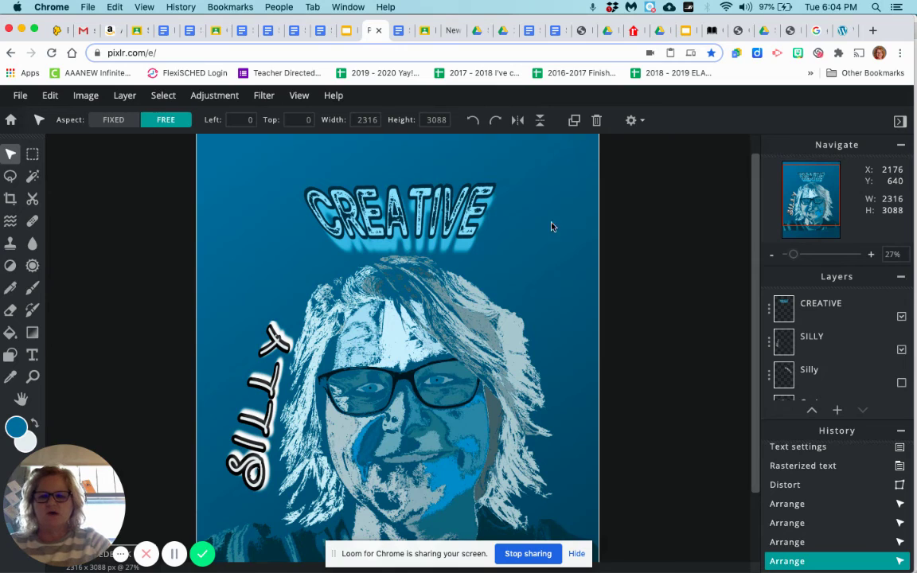
Step: Add a new text layer with the default placeholder text over the portrait and leave text editing
left_click(33, 356)
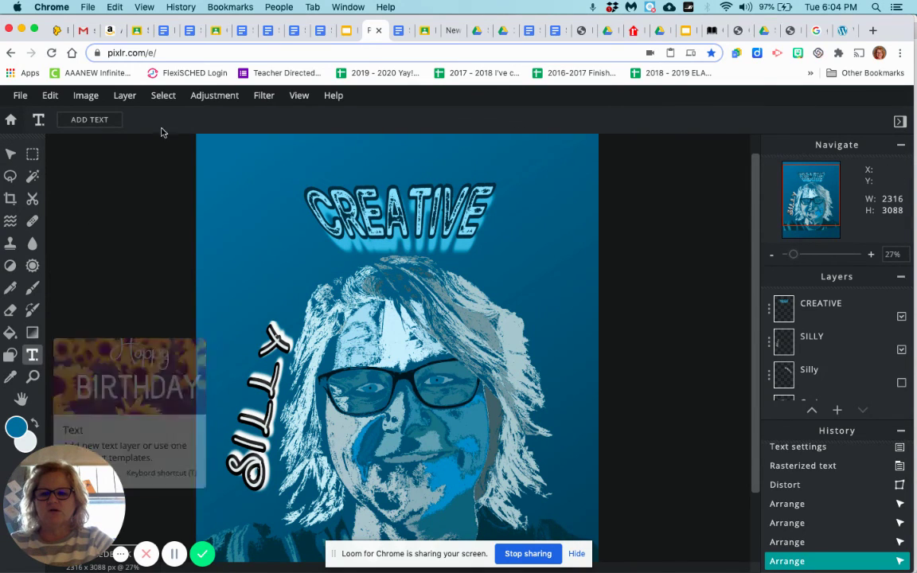
left_click(100, 119)
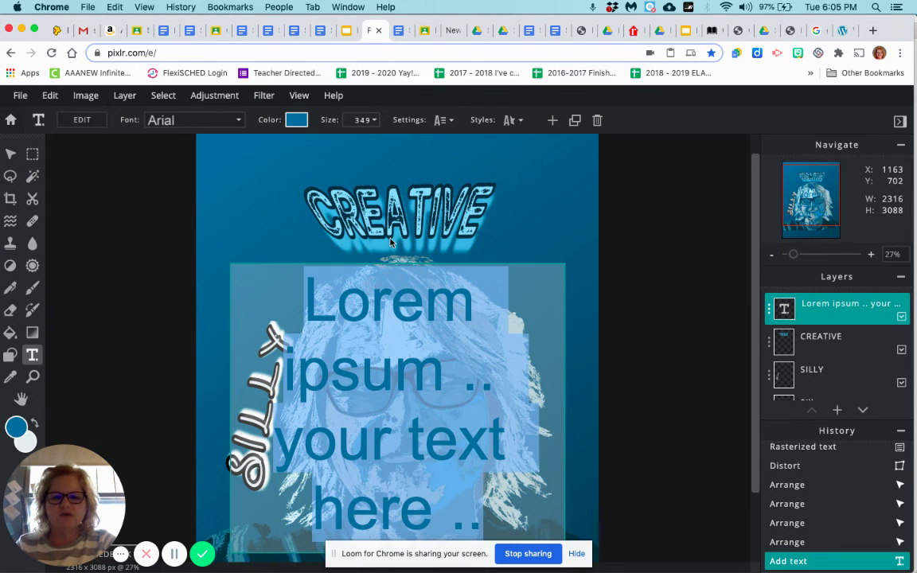
left_click(352, 214)
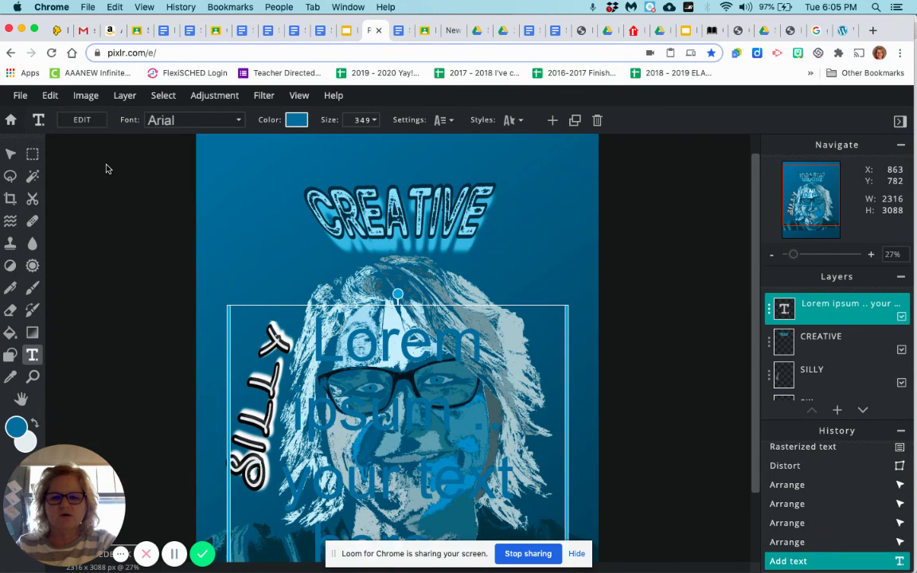
left_click(124, 97)
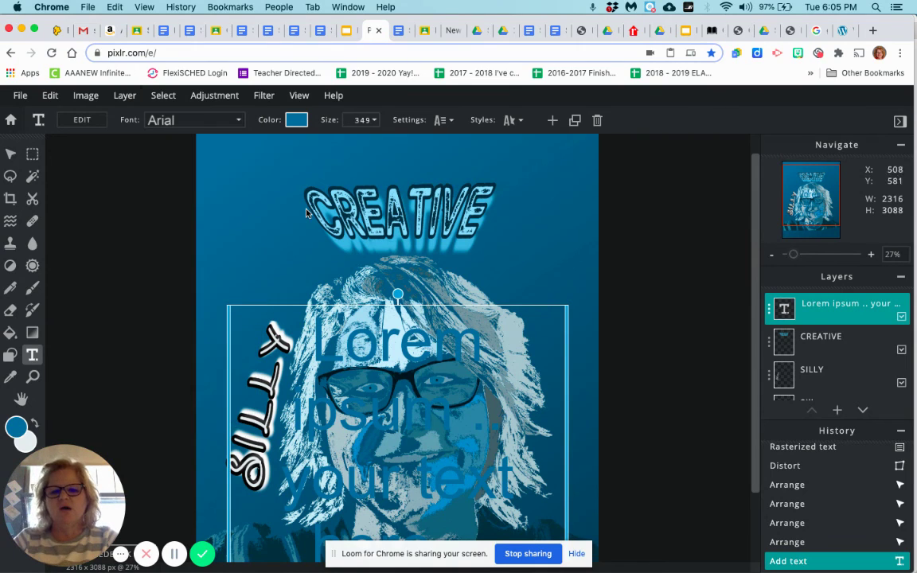
key("Escape")
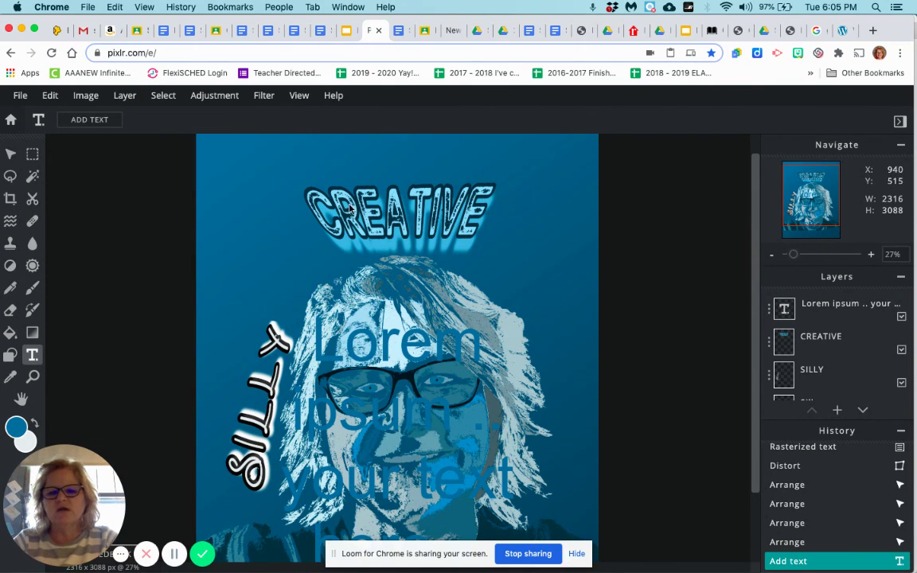
left_click(357, 217)
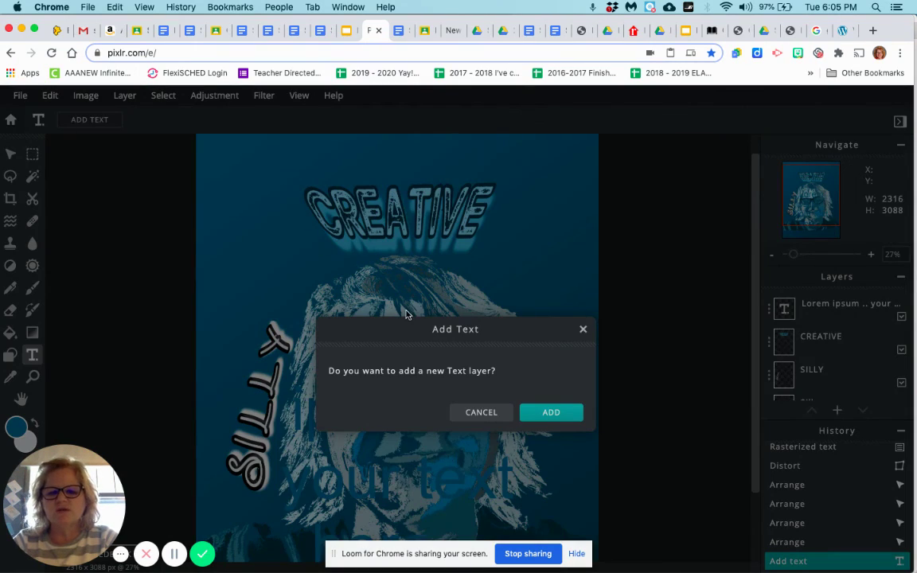
key("Escape")
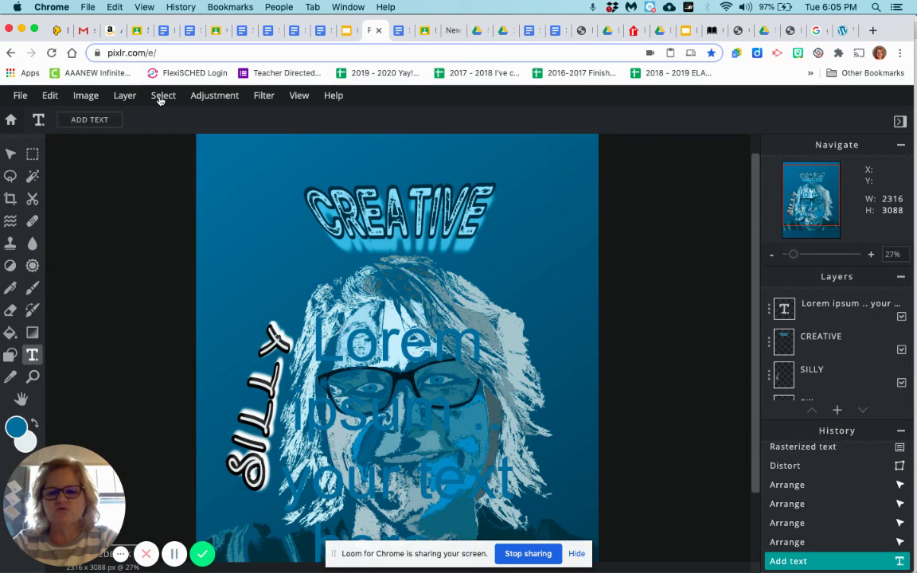
Step: Start a free distort on the full-canvas background layer
left_click(51, 97)
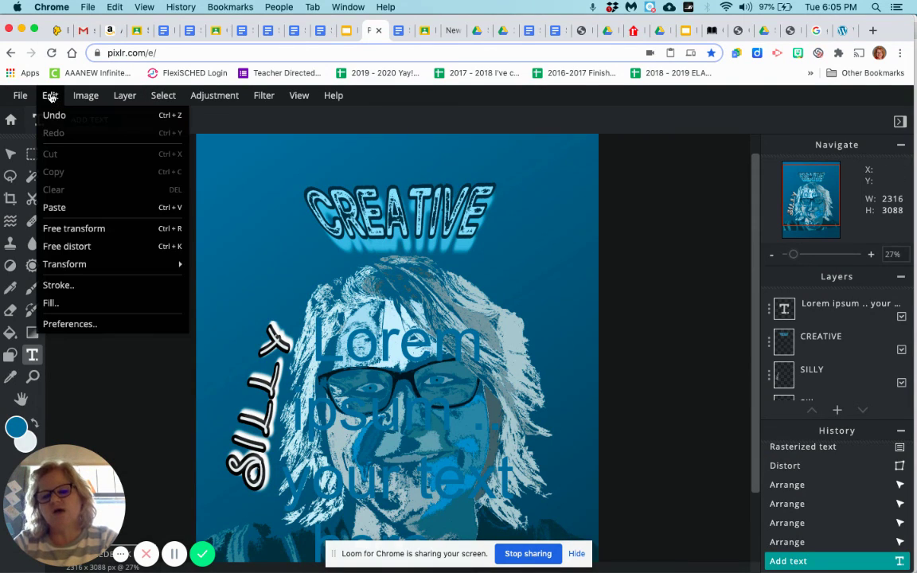
left_click(133, 248)
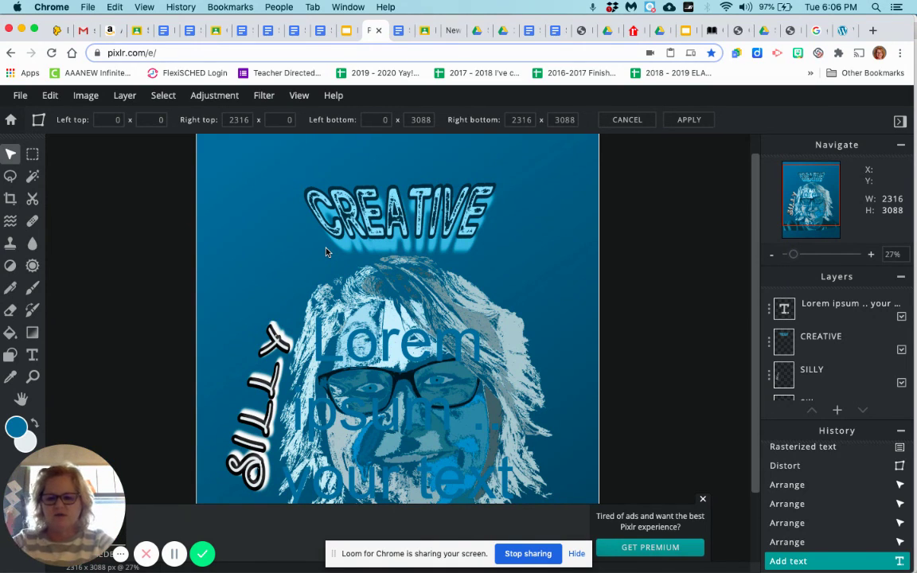
left_click(702, 499)
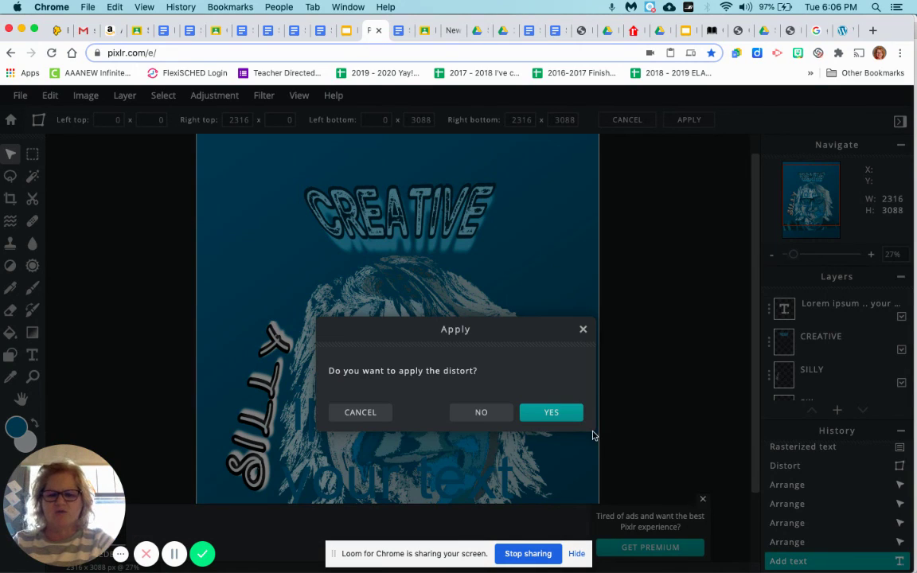